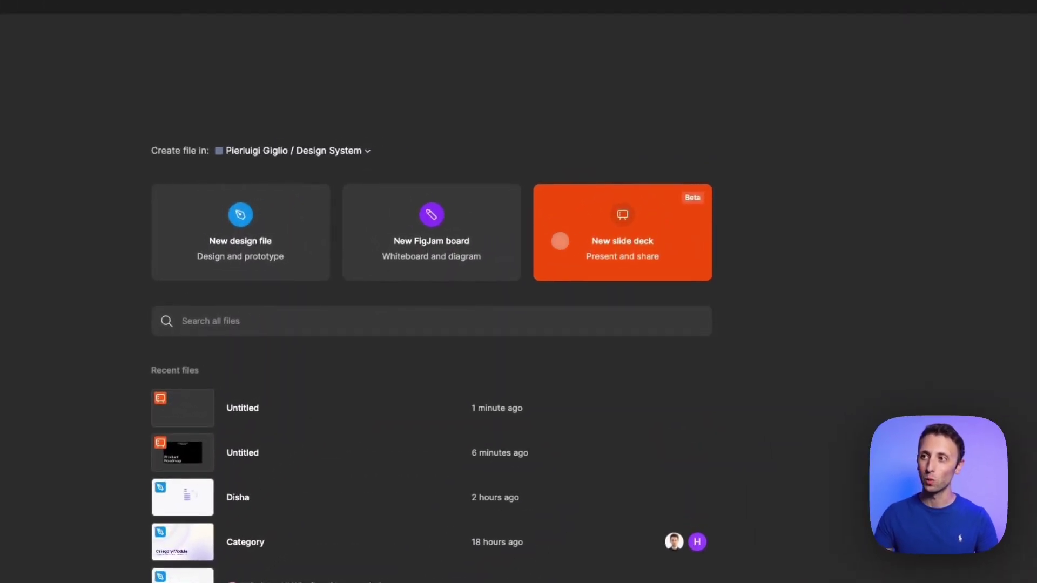
Create a new slide deck and add all slides from the Startup Pitch template.
{"action": "left_click", "coordinate": [559, 241]}
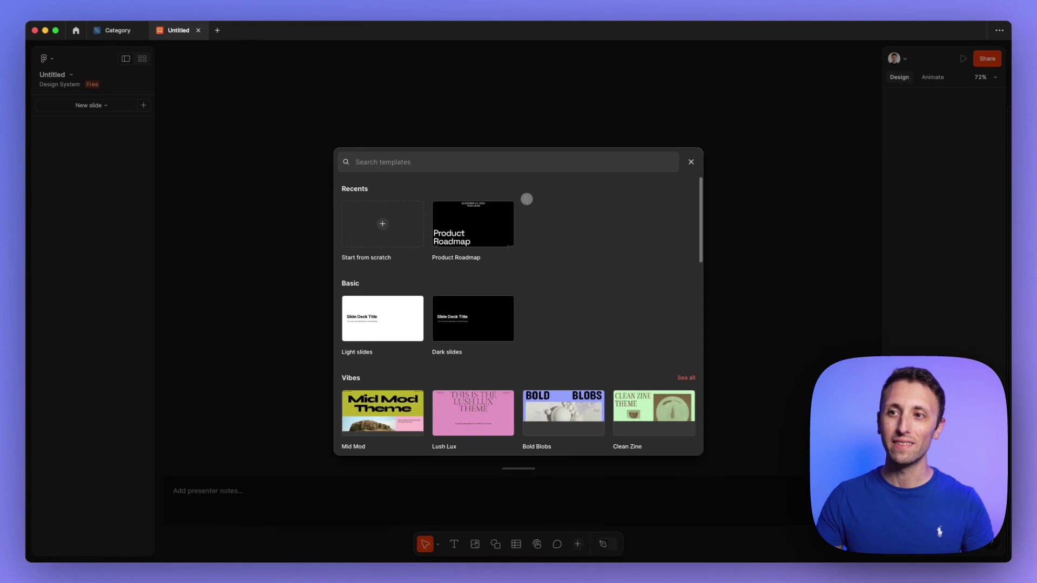
{"action": "scroll", "coordinate": [526, 199], "scroll_direction": "down", "scroll_amount": 1}
{"action": "scroll", "coordinate": [526, 199], "scroll_direction": "down", "scroll_amount": 5}
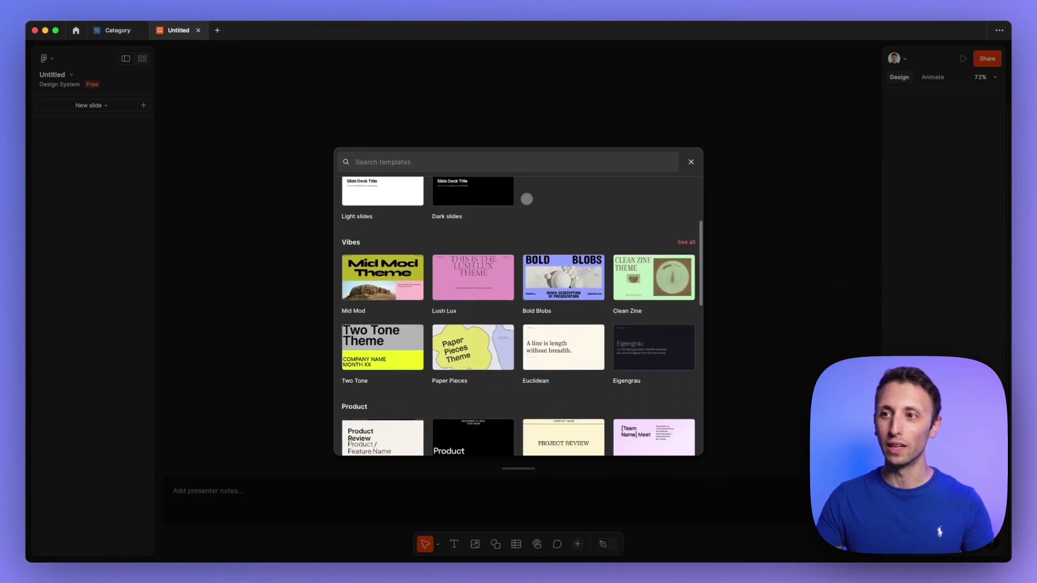
{"action": "scroll", "coordinate": [527, 199], "scroll_direction": "down", "scroll_amount": 5}
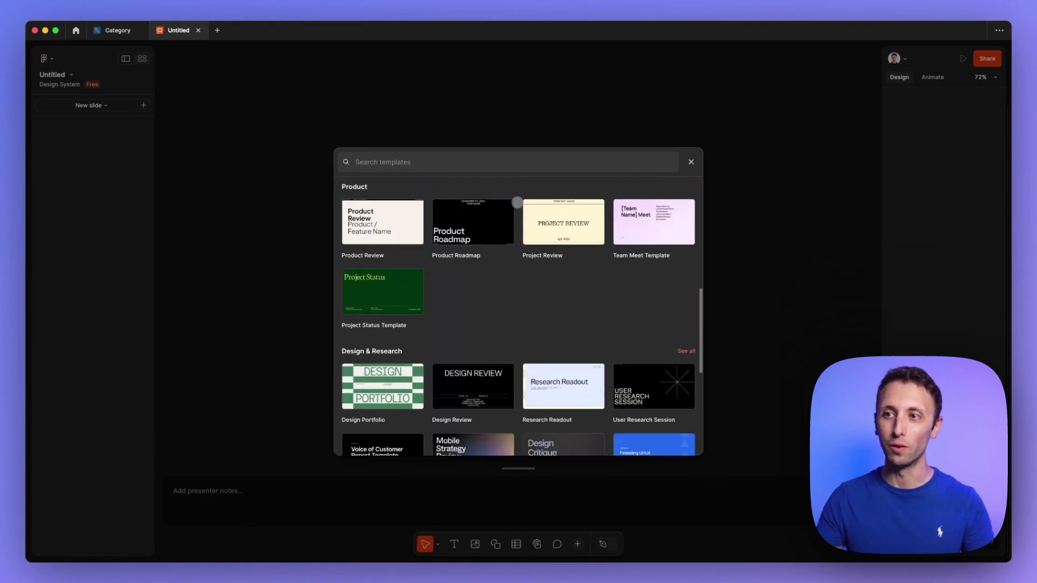
{"action": "scroll", "coordinate": [517, 203], "scroll_direction": "down", "scroll_amount": 10}
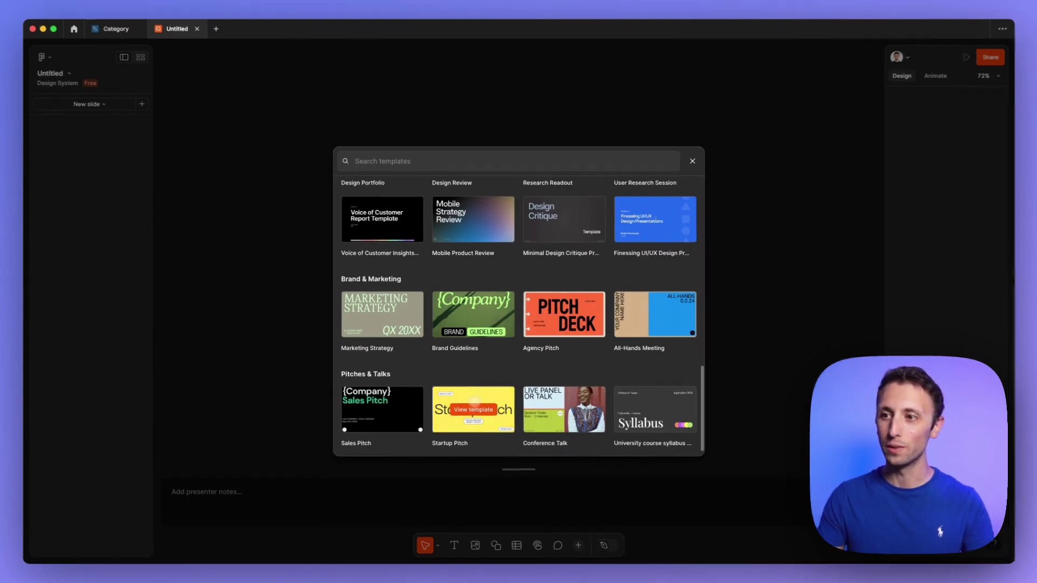
{"action": "left_click", "coordinate": [475, 405]}
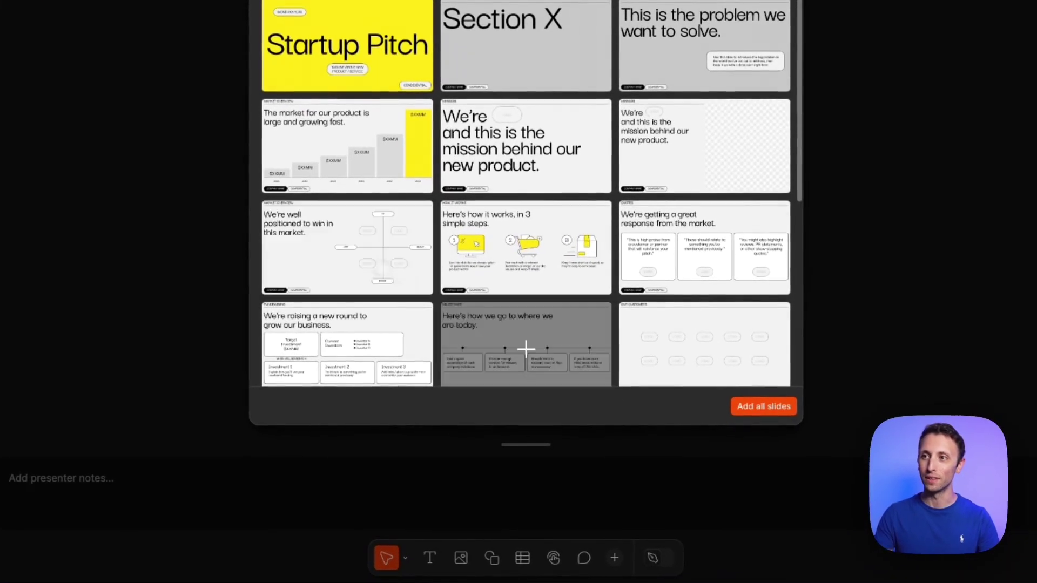
{"action": "left_click", "coordinate": [748, 406]}
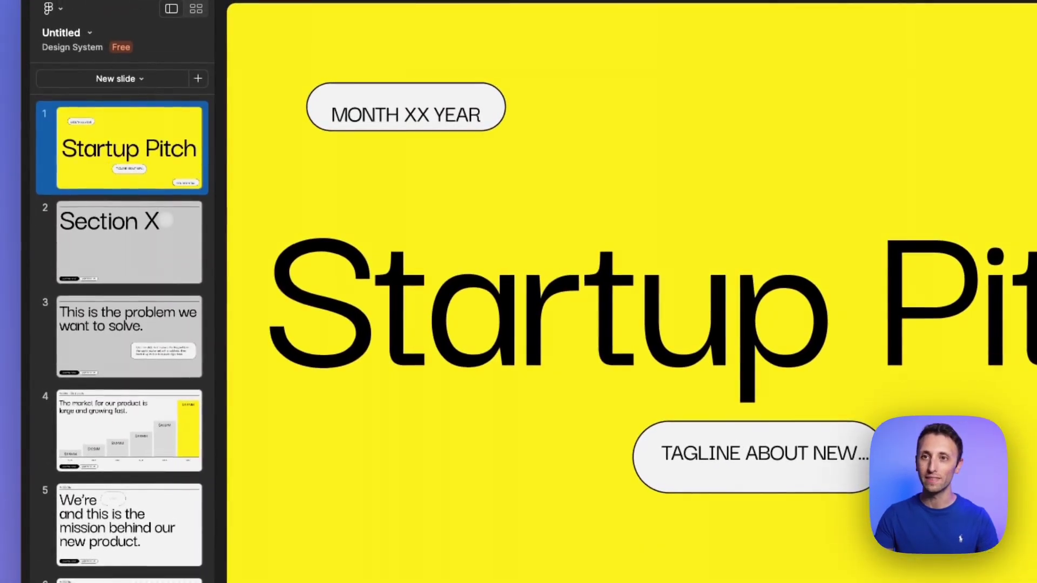
Delete the 'This is the problem' slide so Section X becomes slide 2.
{"action": "left_click", "coordinate": [167, 225]}
{"action": "left_click", "coordinate": [142, 158]}
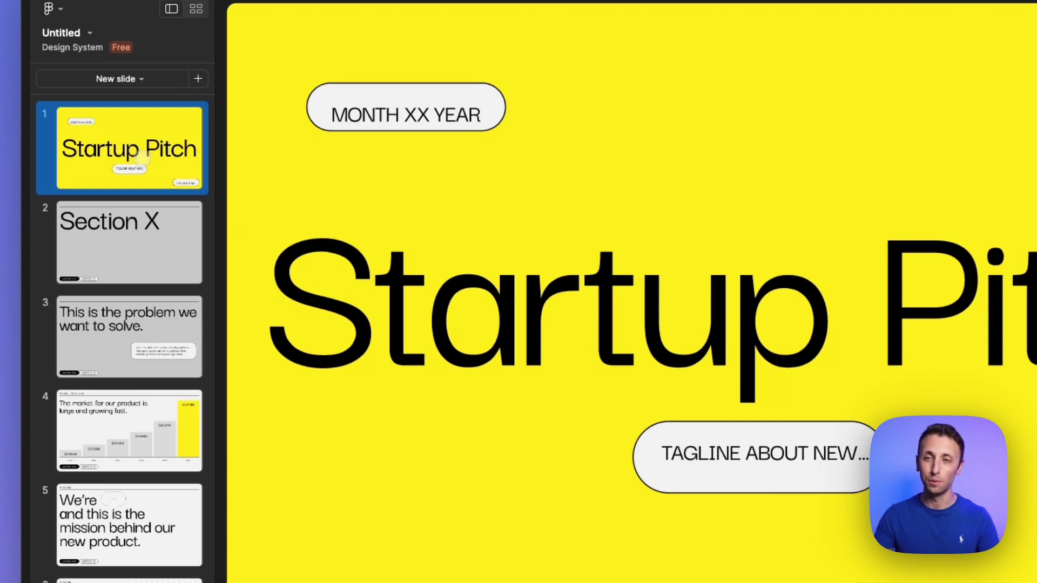
{"action": "left_click", "coordinate": [146, 247]}
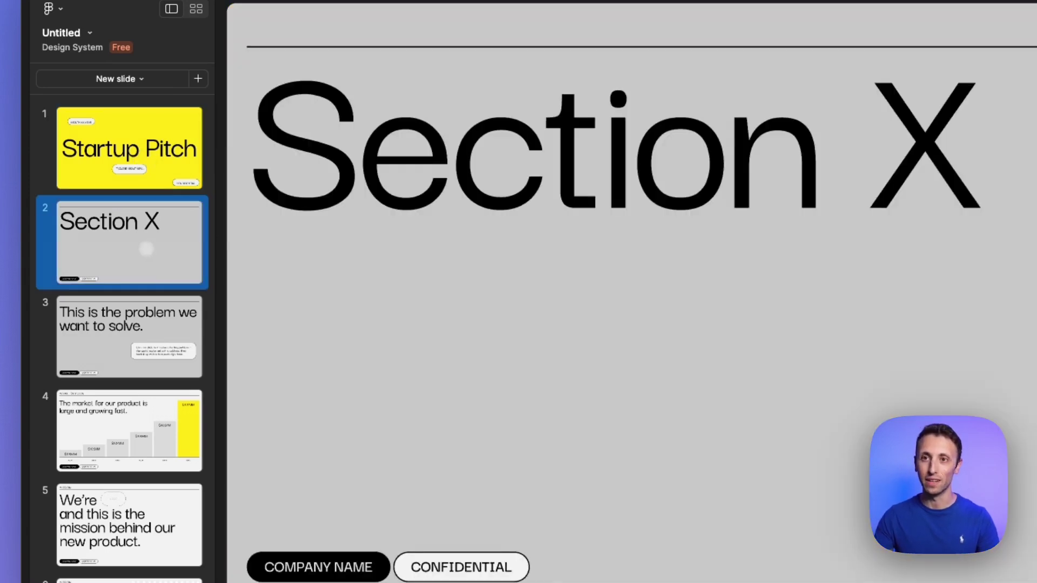
{"action": "key", "text": "ctrl+Down"}
{"action": "left_click", "coordinate": [153, 244]}
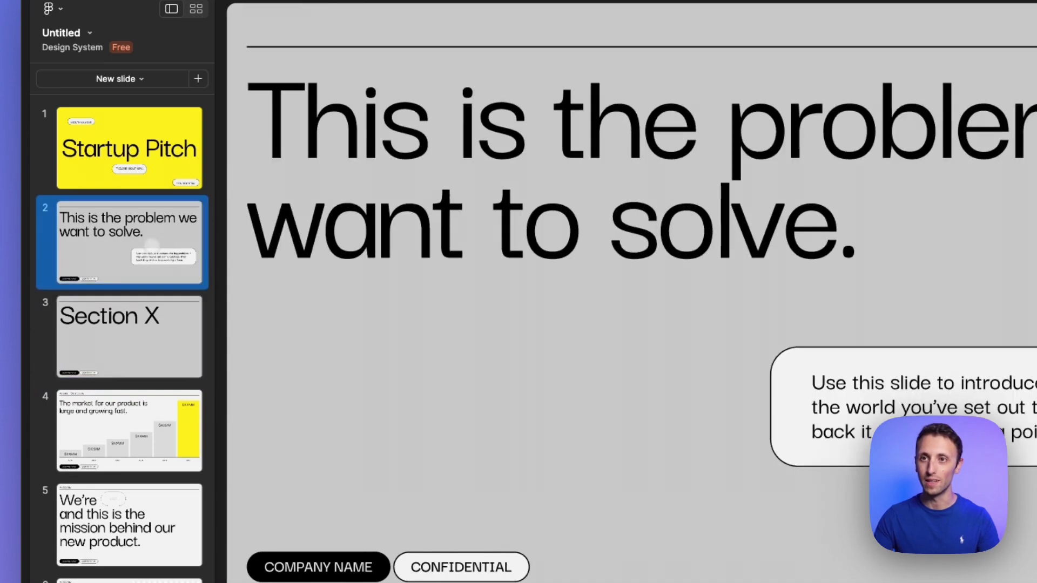
{"action": "key", "text": "Delete"}
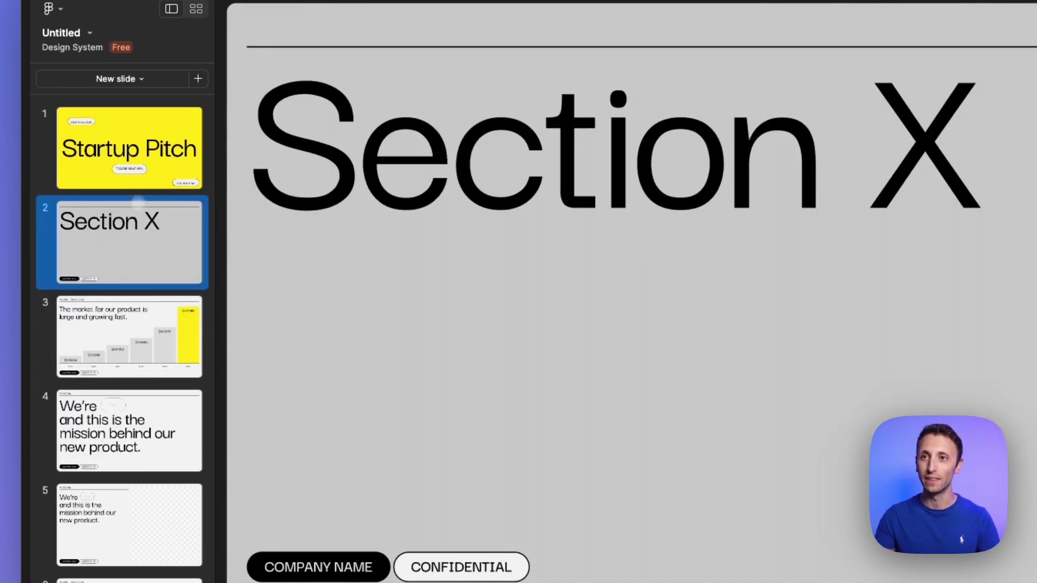
Change the title slide's 'Startup Pitch' heading to 'Text'.
{"action": "key", "text": "Up"}
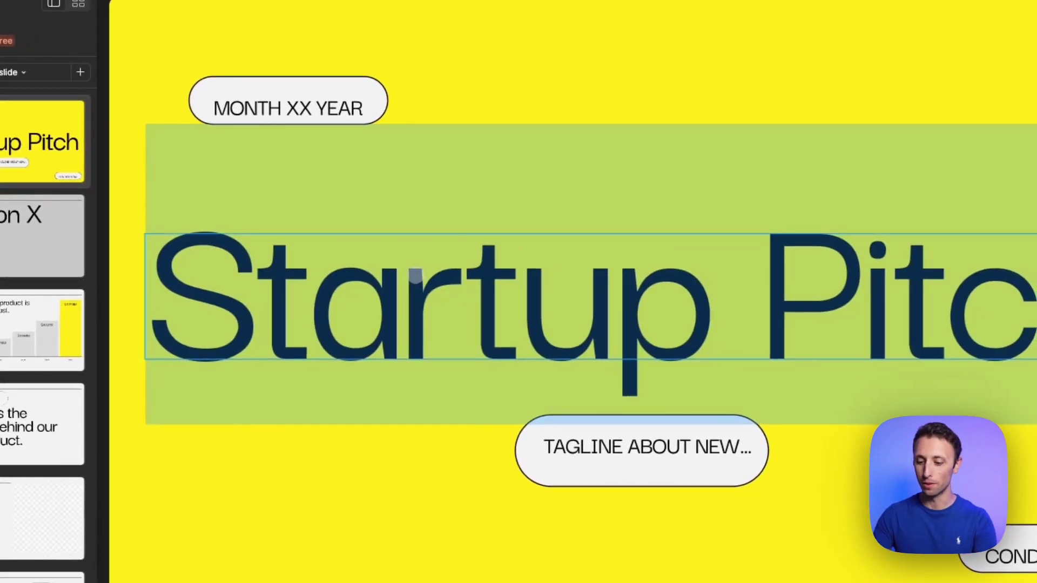
{"action": "type", "text": "Text"}
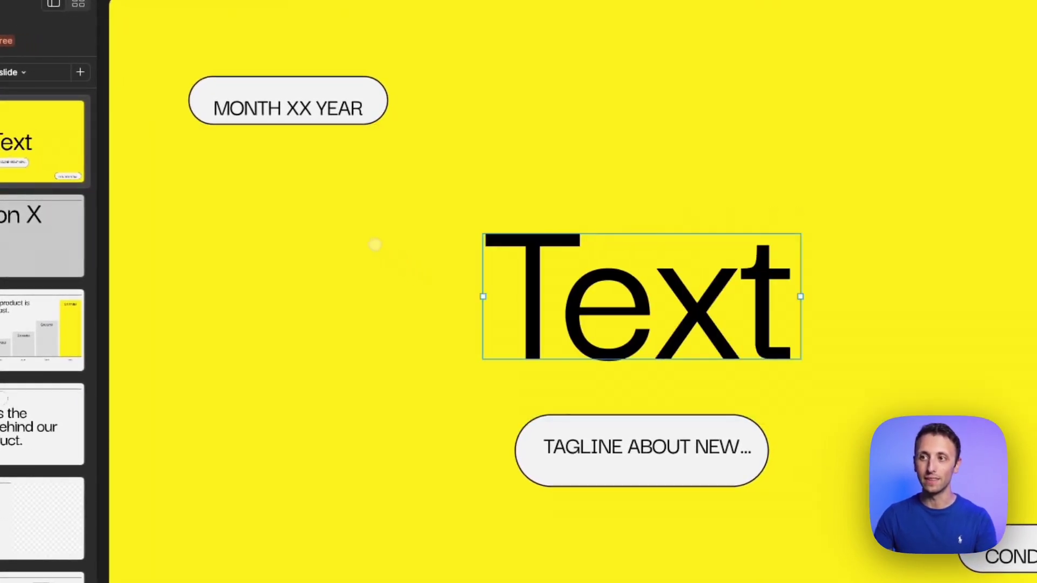
{"action": "left_click", "coordinate": [232, 294]}
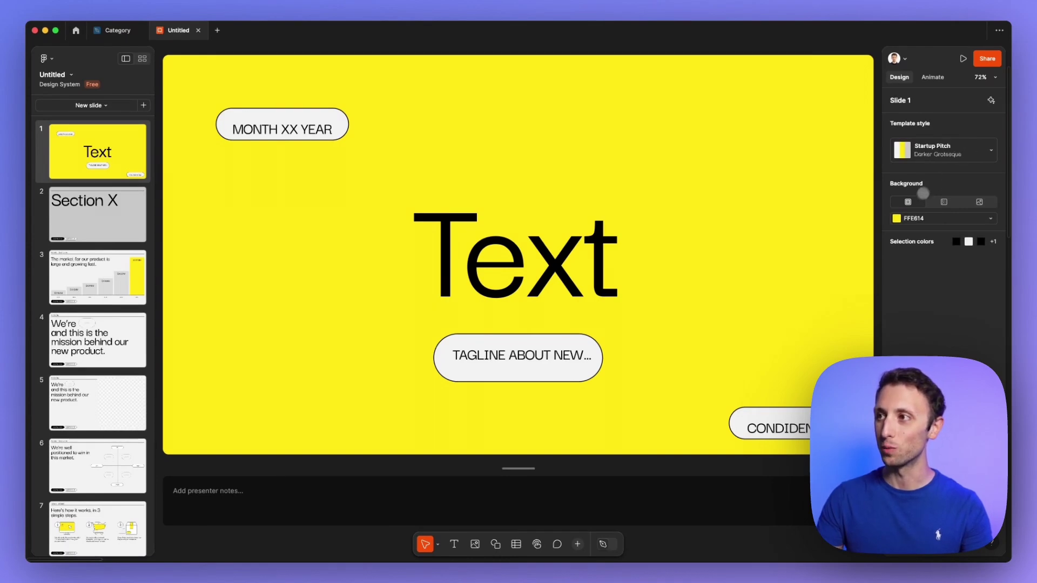
Set the title slide's background to the custom blue 006AFF.
{"action": "left_click", "coordinate": [911, 219]}
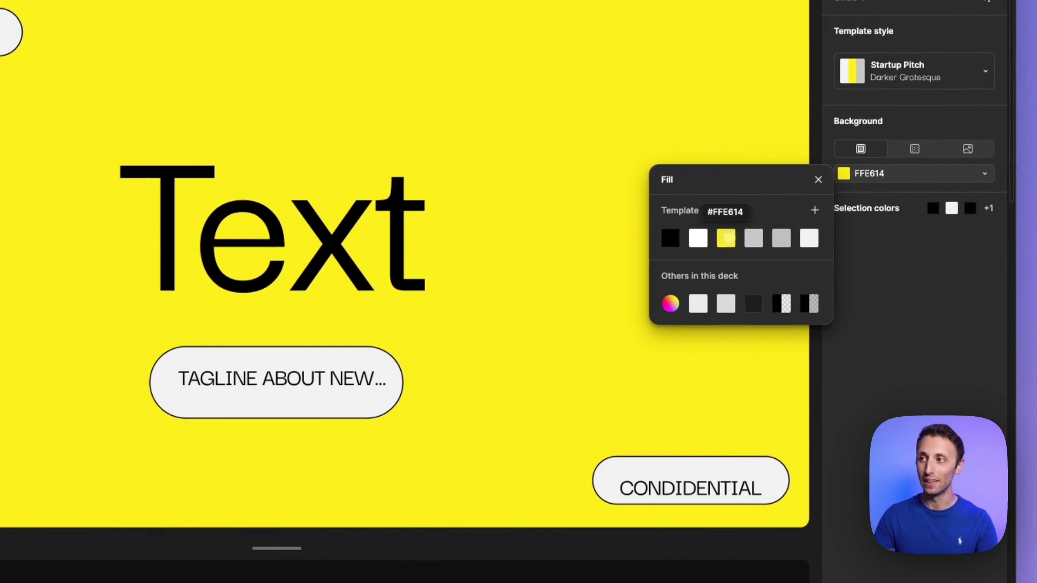
{"action": "left_click", "coordinate": [670, 303]}
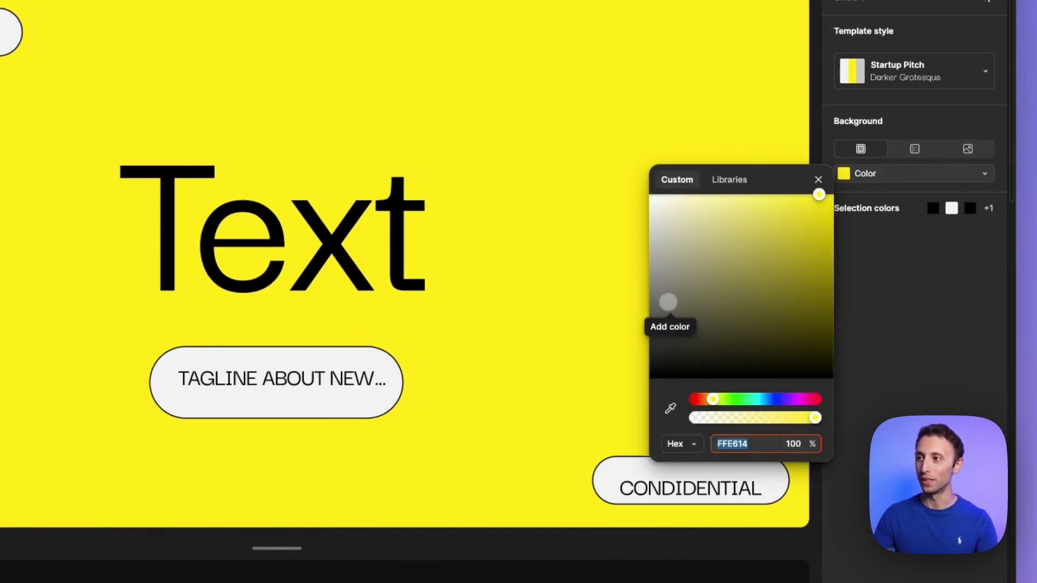
{"action": "left_click", "coordinate": [767, 399]}
{"action": "left_click_drag", "start_coordinate": [767, 399], "coordinate": [772, 399]}
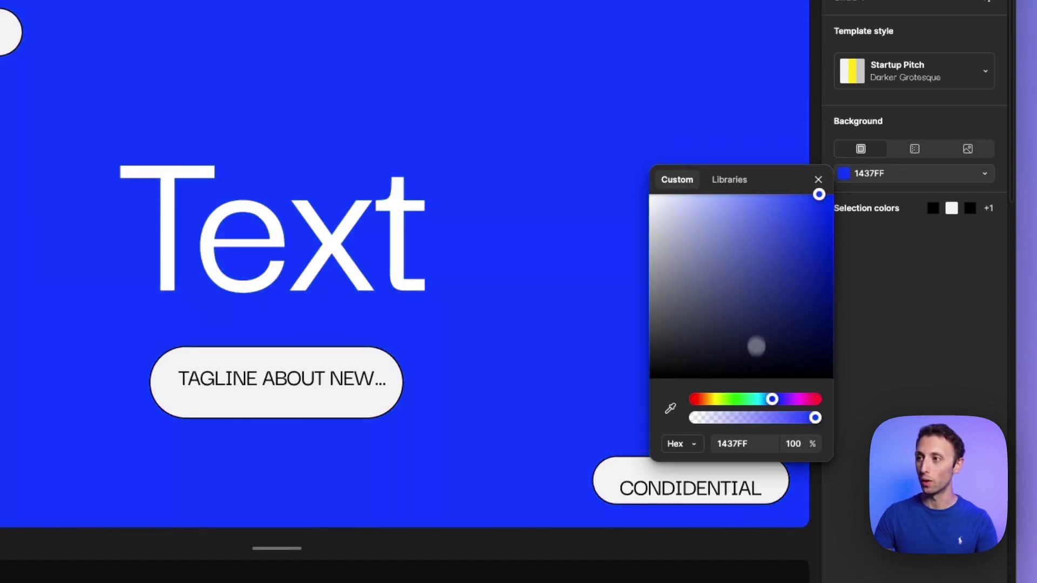
{"action": "left_click", "coordinate": [766, 399]}
{"action": "left_click", "coordinate": [833, 208]}
{"action": "left_click_drag", "start_coordinate": [834, 216], "coordinate": [860, 148]}
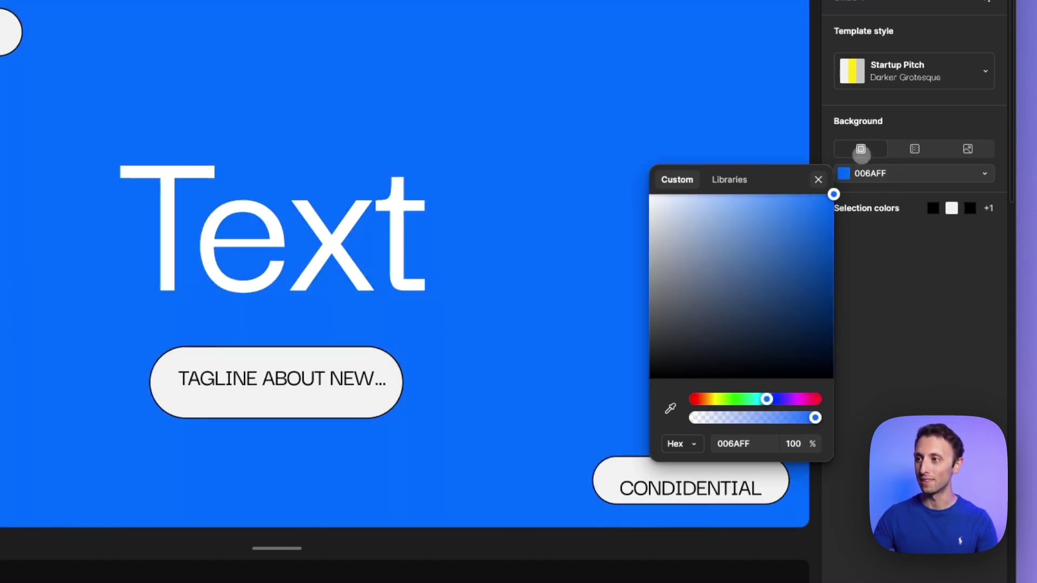
{"action": "left_click", "coordinate": [882, 238]}
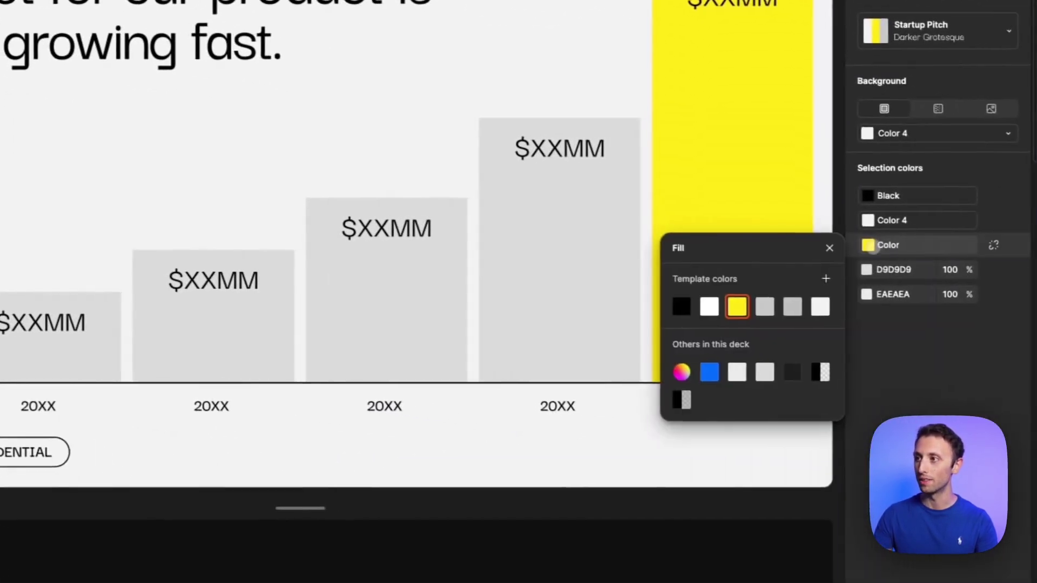
Recolour the yellow market chart bar and step-one illustration to blue.
{"action": "left_click", "coordinate": [700, 370]}
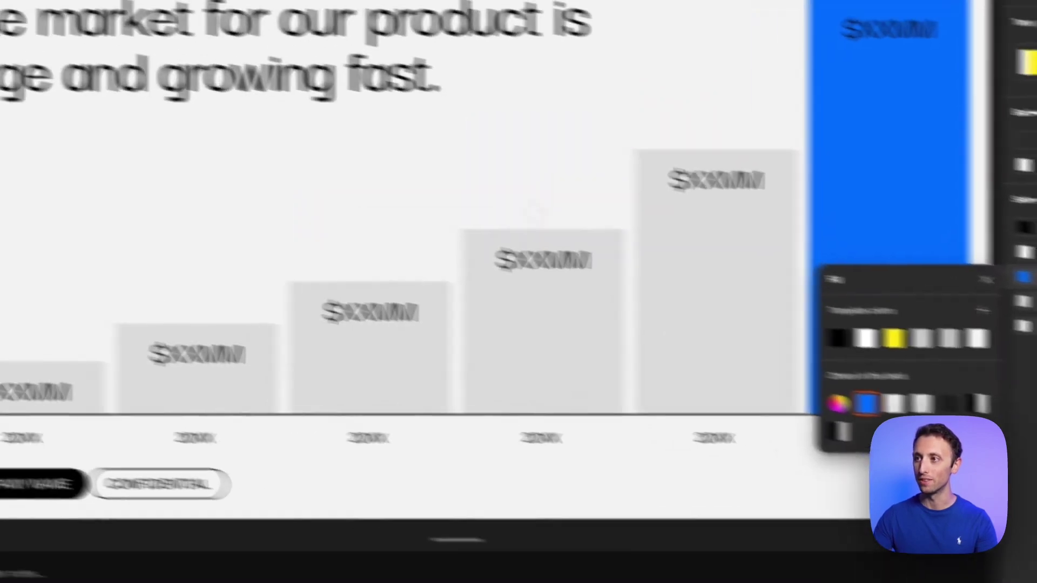
{"action": "scroll", "coordinate": [201, 387], "scroll_direction": "down", "scroll_amount": 6}
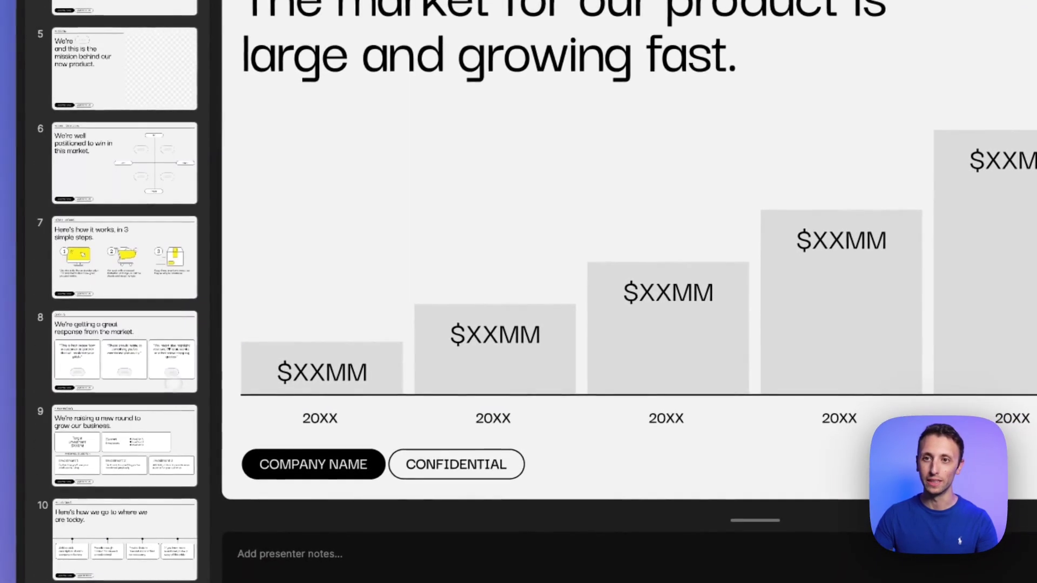
{"action": "left_click", "coordinate": [118, 249]}
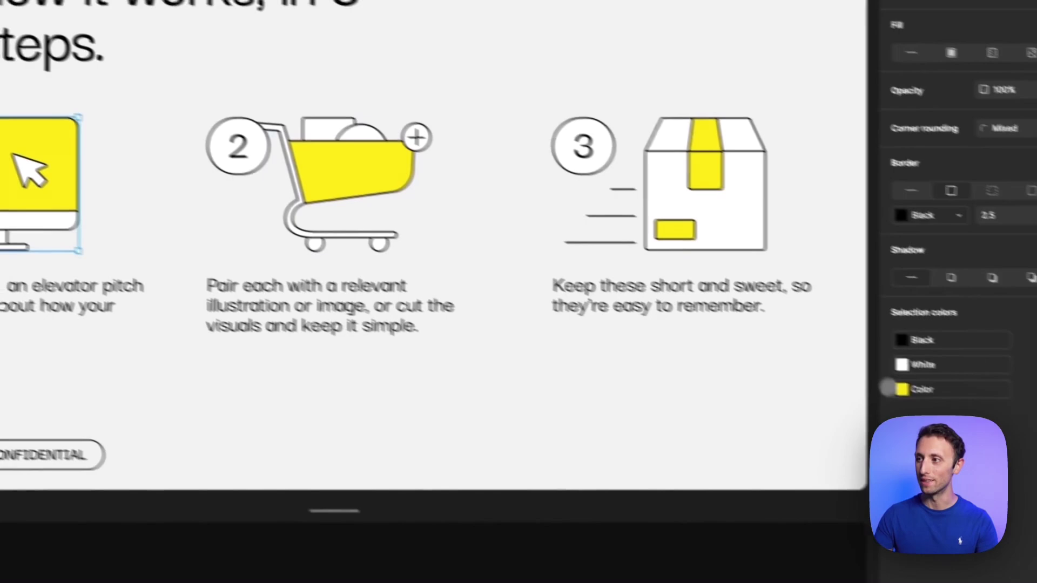
{"action": "left_click", "coordinate": [917, 389]}
{"action": "left_click", "coordinate": [688, 493]}
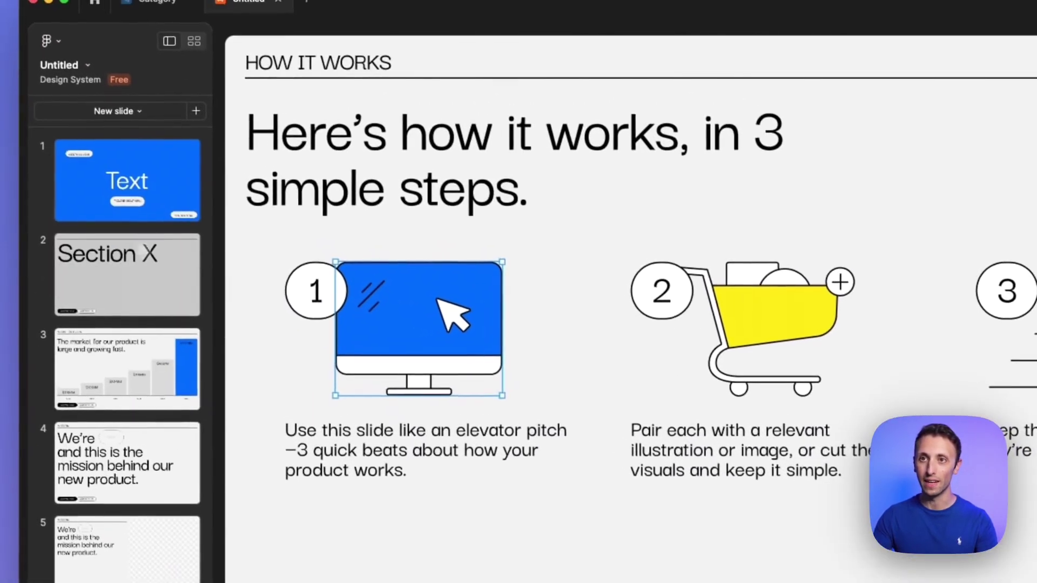
{"action": "left_click", "coordinate": [129, 174]}
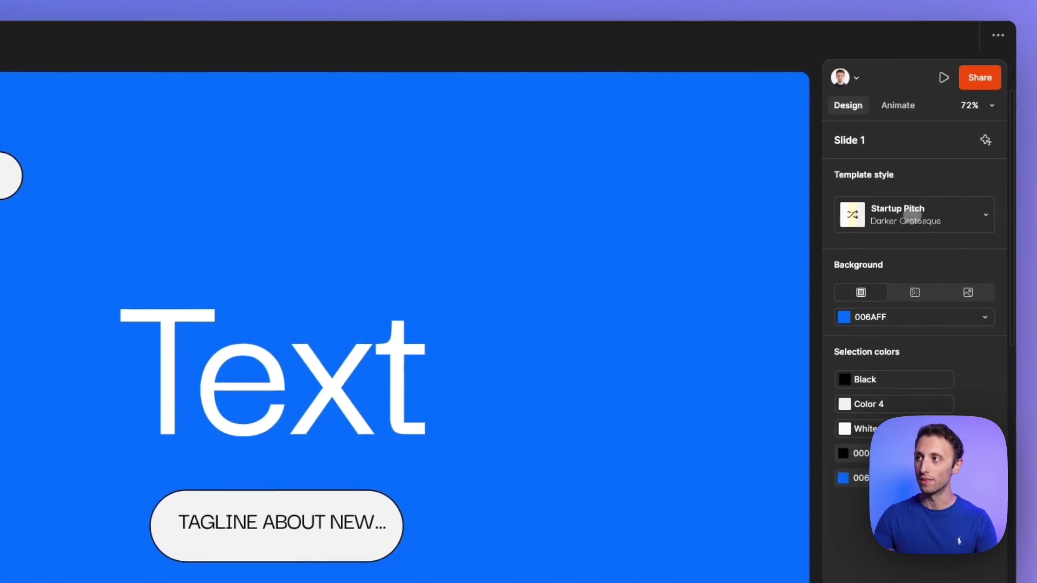
Use AI tone adjustment to make the title slide's text casual and concise, reading 'Short message'.
{"action": "left_click", "coordinate": [986, 140]}
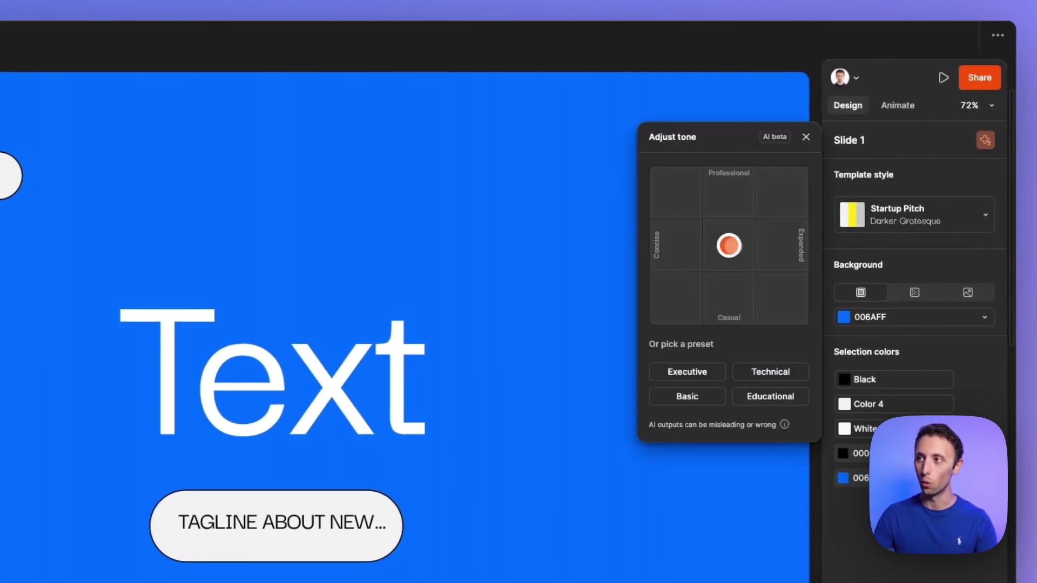
{"action": "left_click_drag", "start_coordinate": [728, 245], "coordinate": [691, 194]}
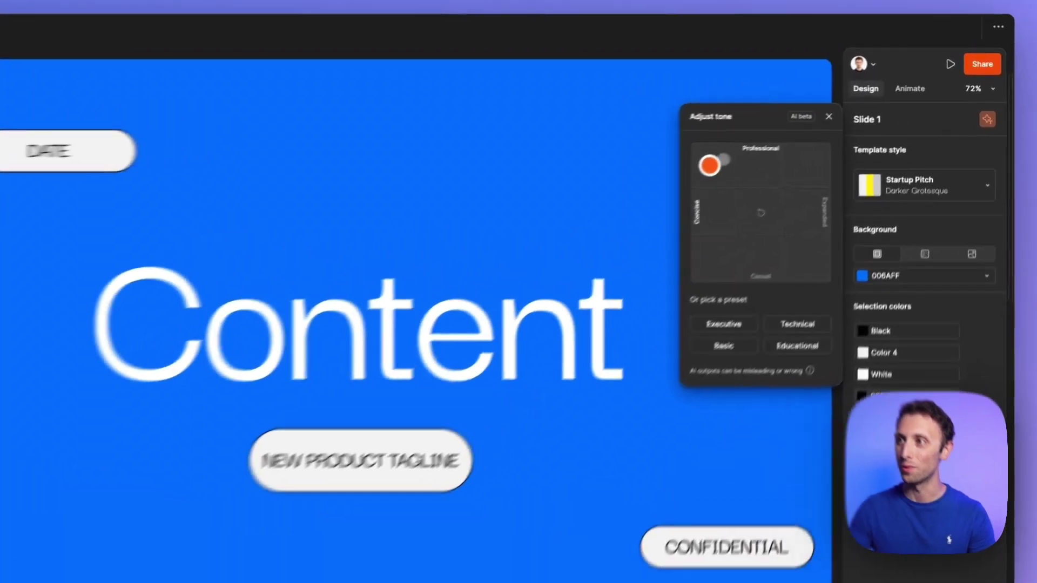
{"action": "left_click_drag", "start_coordinate": [783, 132], "coordinate": [794, 208]}
{"action": "left_click_drag", "start_coordinate": [691, 292], "coordinate": [660, 298]}
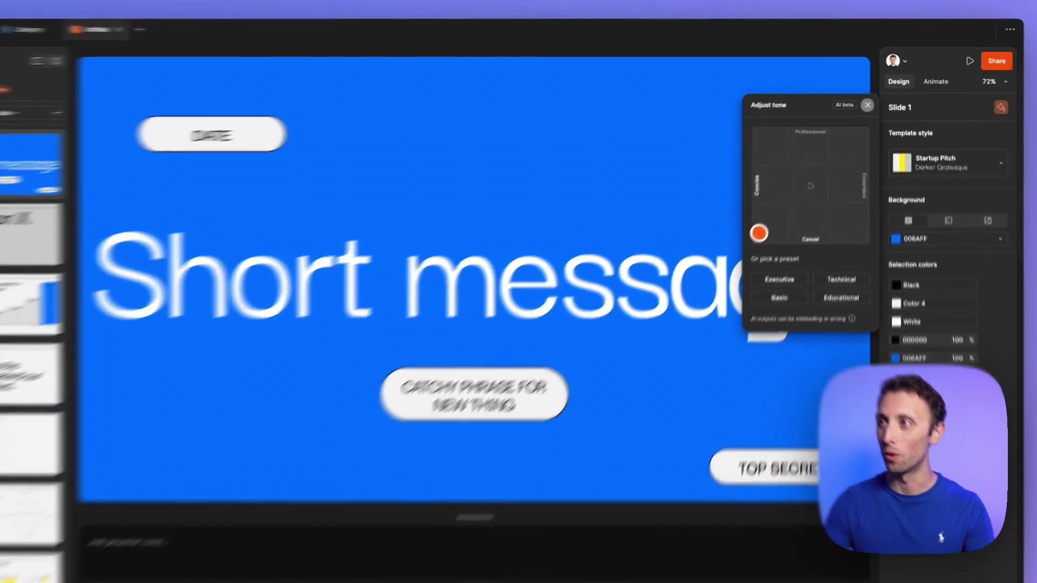
{"action": "left_click", "coordinate": [871, 98]}
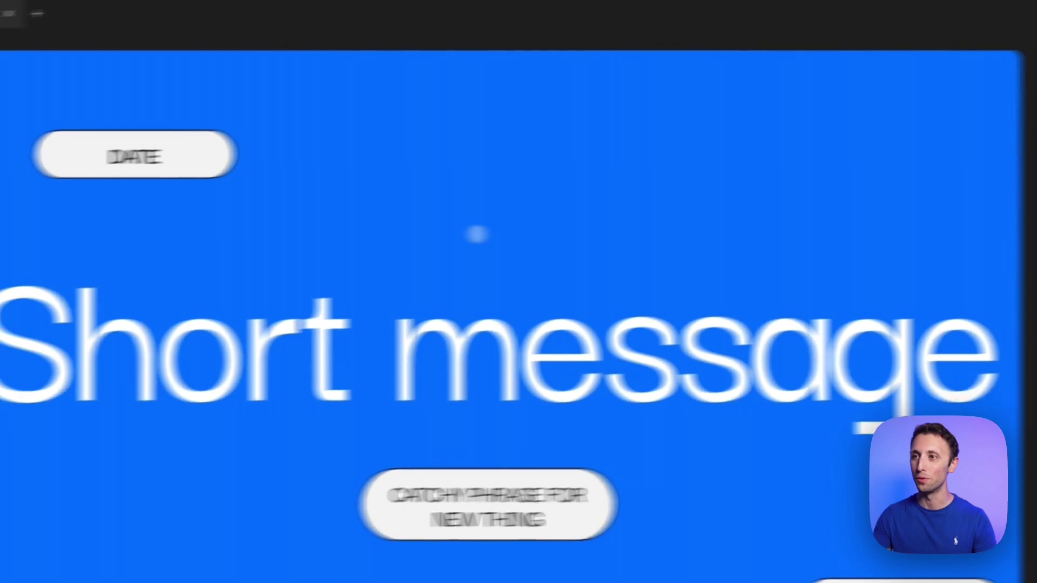
{"action": "left_click", "coordinate": [126, 272]}
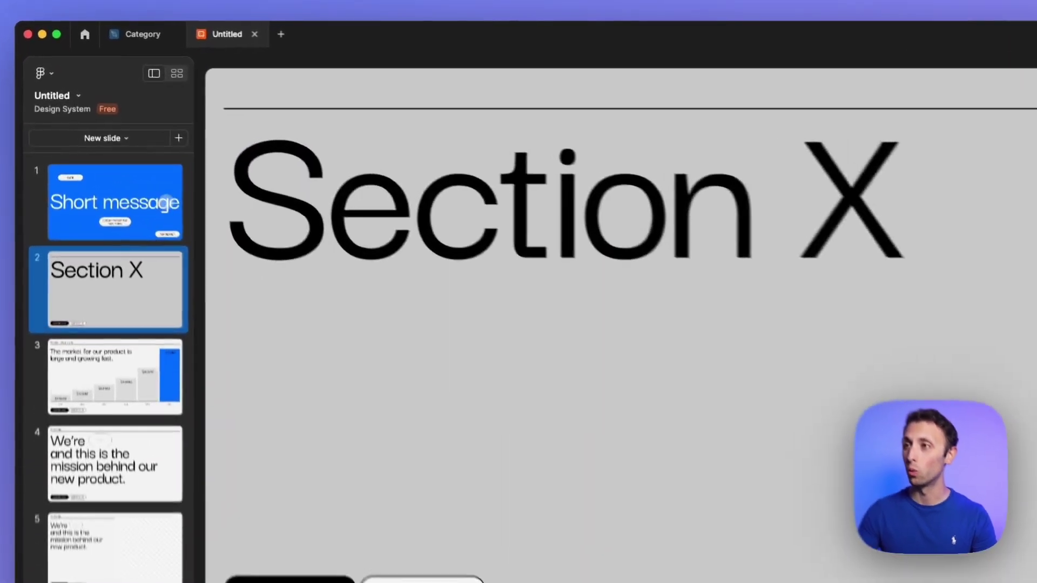
Give slide 1 a 300ms Dissolve transition.
{"action": "left_click", "coordinate": [97, 151]}
{"action": "left_click", "coordinate": [932, 77]}
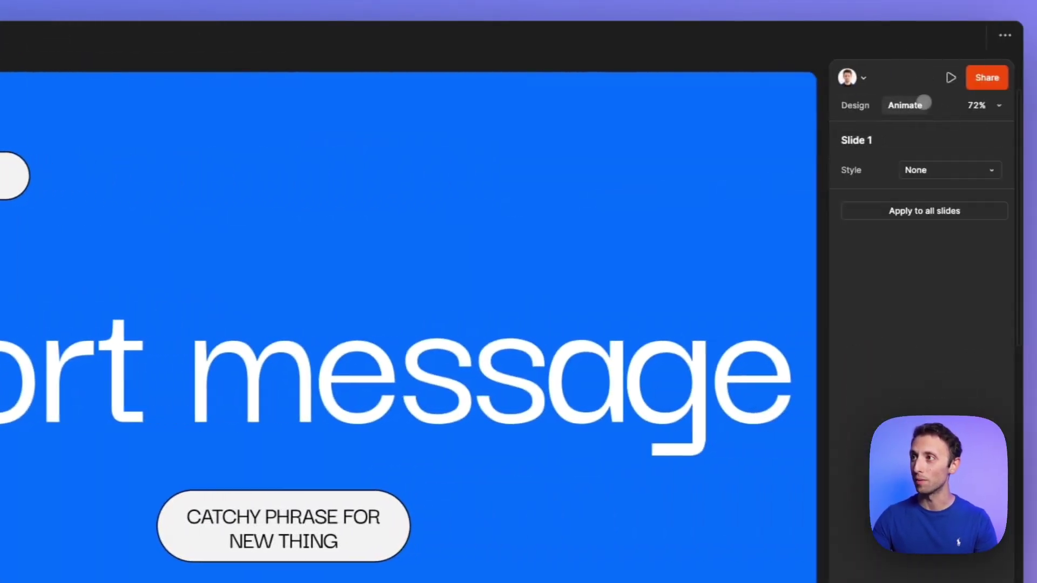
{"action": "left_click", "coordinate": [967, 170]}
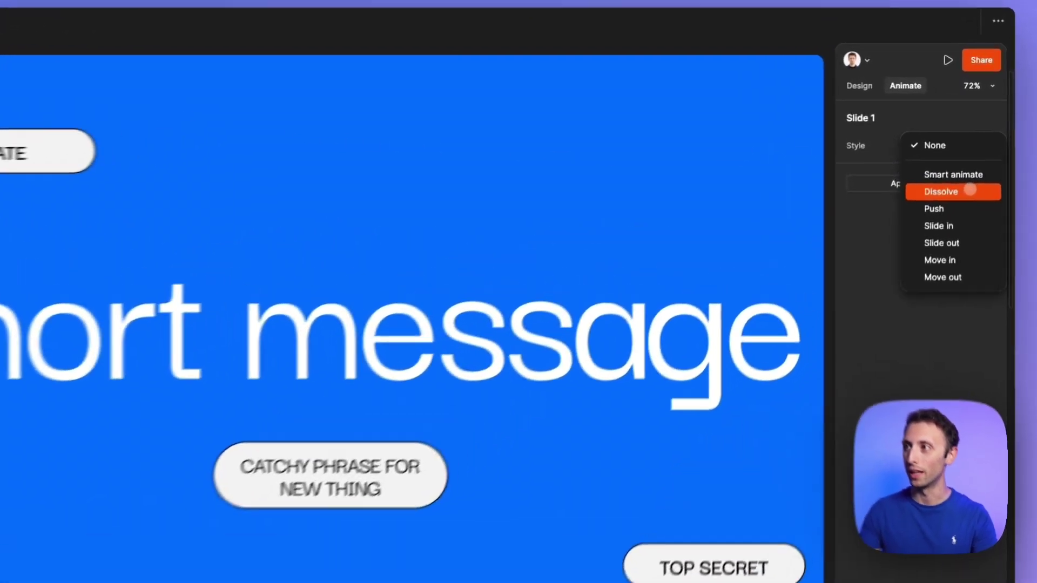
{"action": "left_click", "coordinate": [966, 153]}
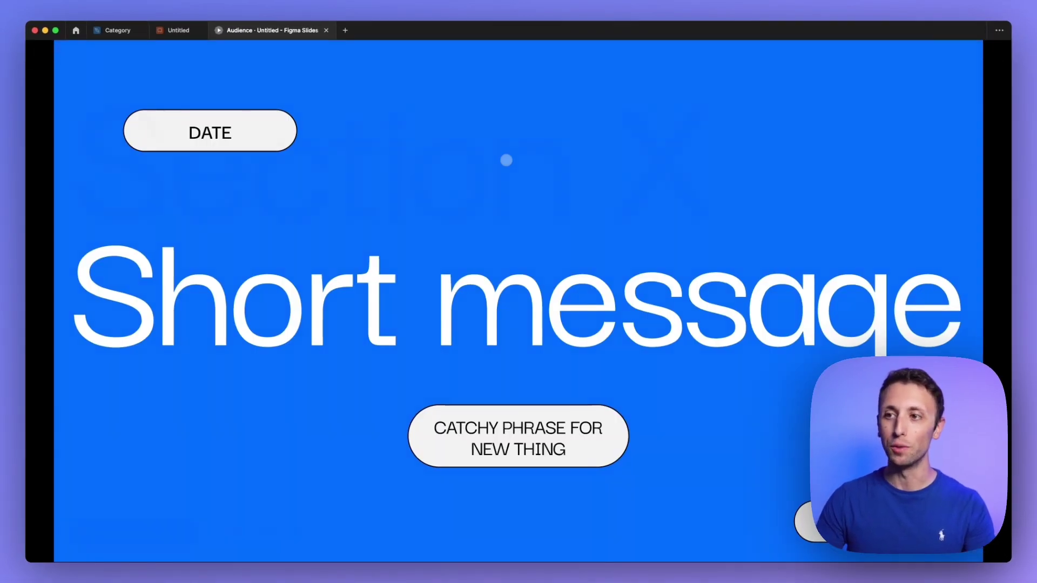
Add the presenter note 'This is an example' to slide 1 and open presenter view.
{"action": "key", "text": "Right"}
{"action": "key", "text": "Left"}
{"action": "left_click", "coordinate": [186, 33]}
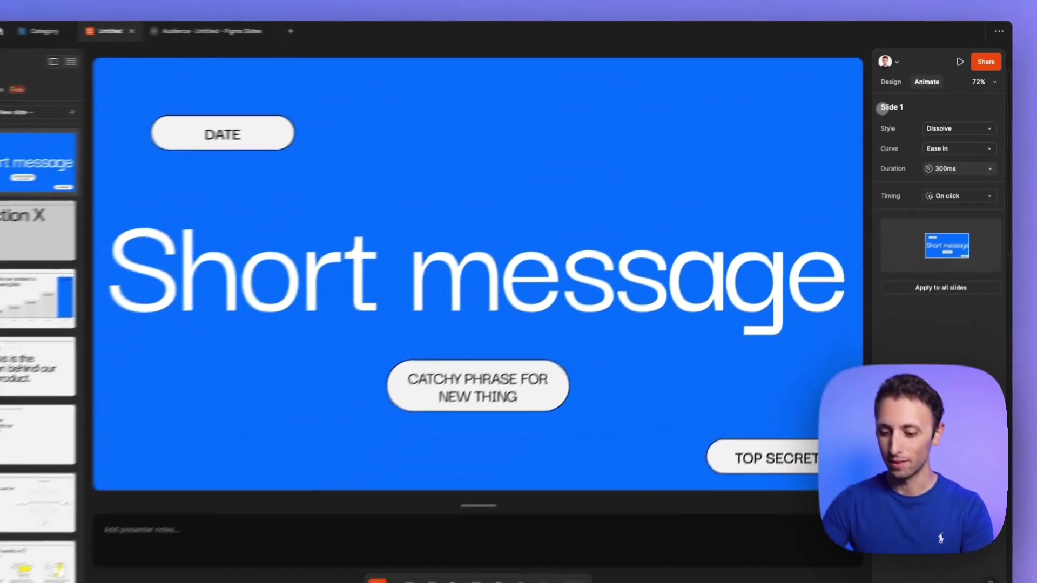
{"action": "type", "text": "This is an example"}
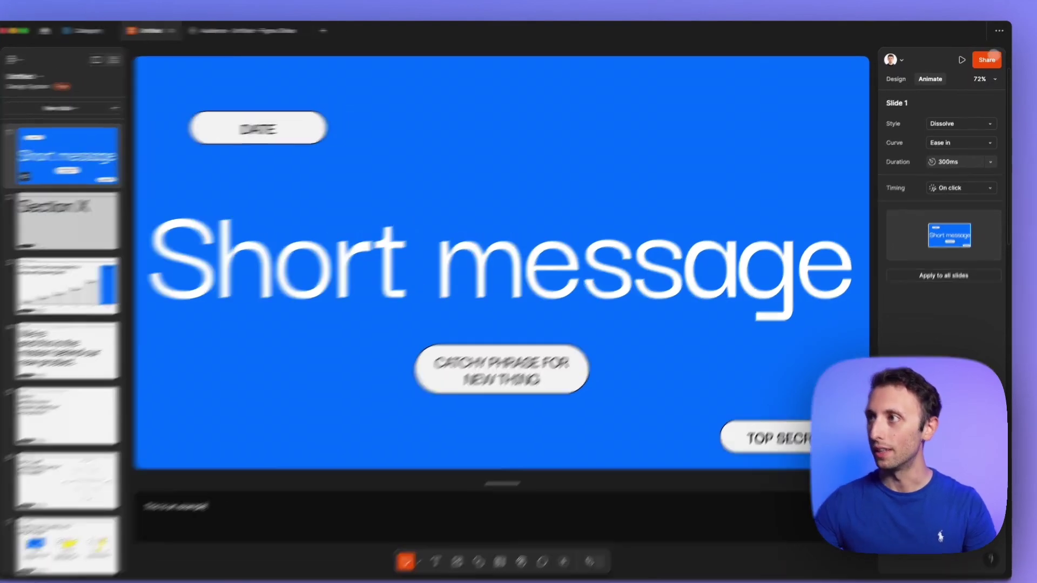
{"action": "left_click", "coordinate": [987, 58]}
{"action": "left_click", "coordinate": [696, 112]}
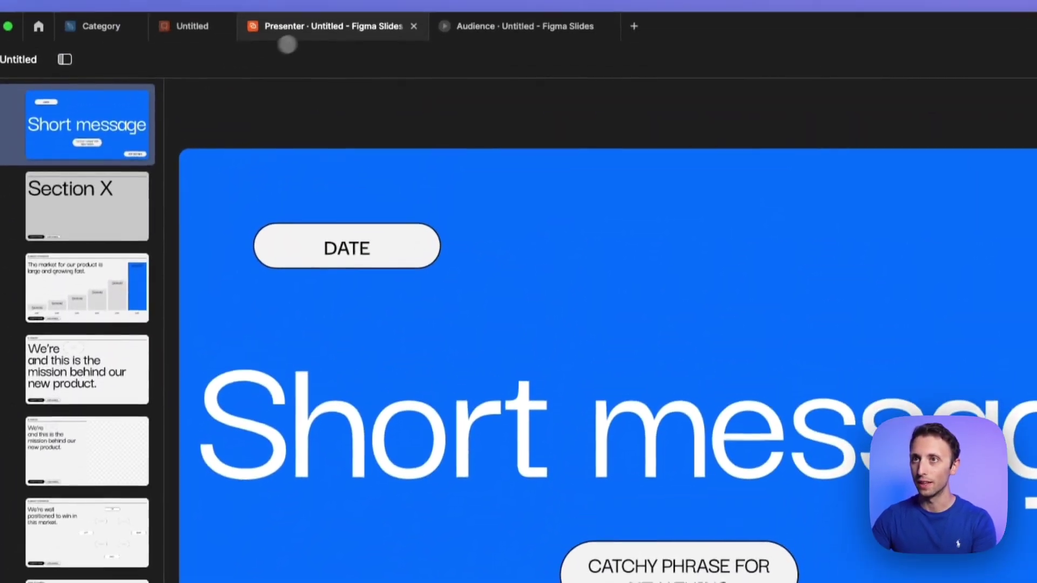
Close the presenter and audience tabs and list the move-tool variants.
{"action": "left_click", "coordinate": [191, 24]}
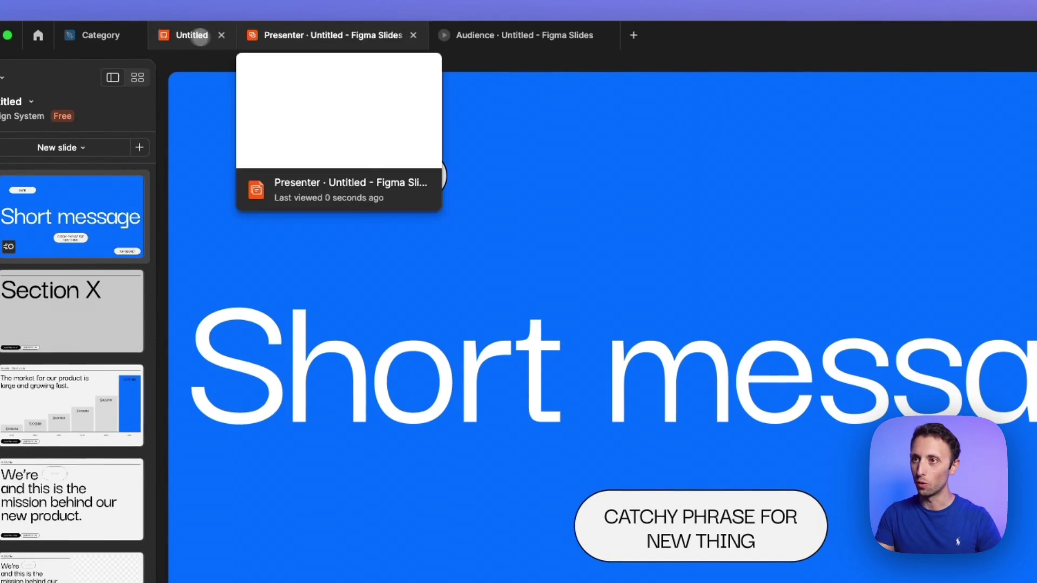
{"action": "left_click", "coordinate": [415, 35]}
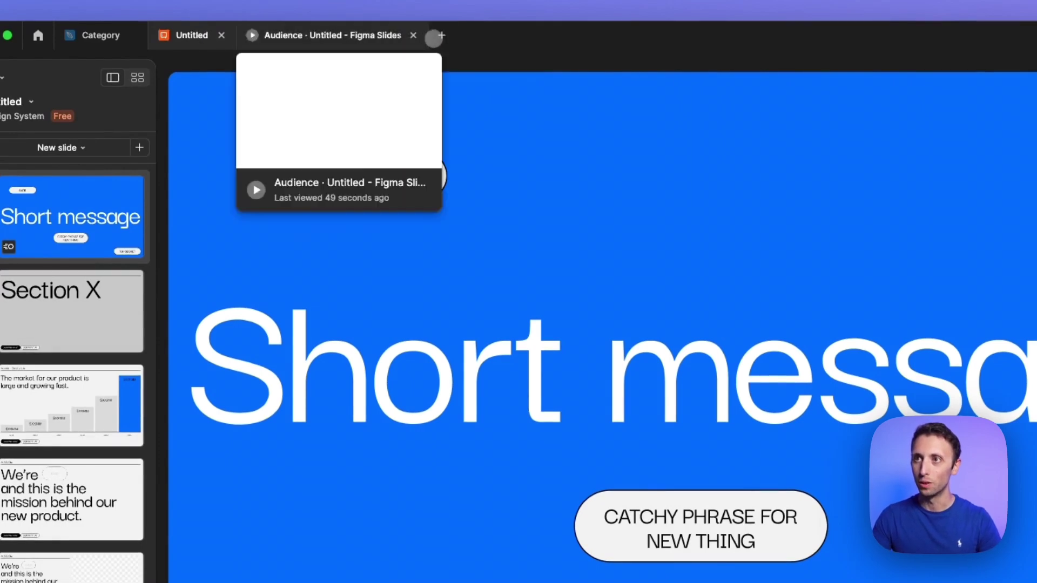
{"action": "left_click", "coordinate": [417, 37]}
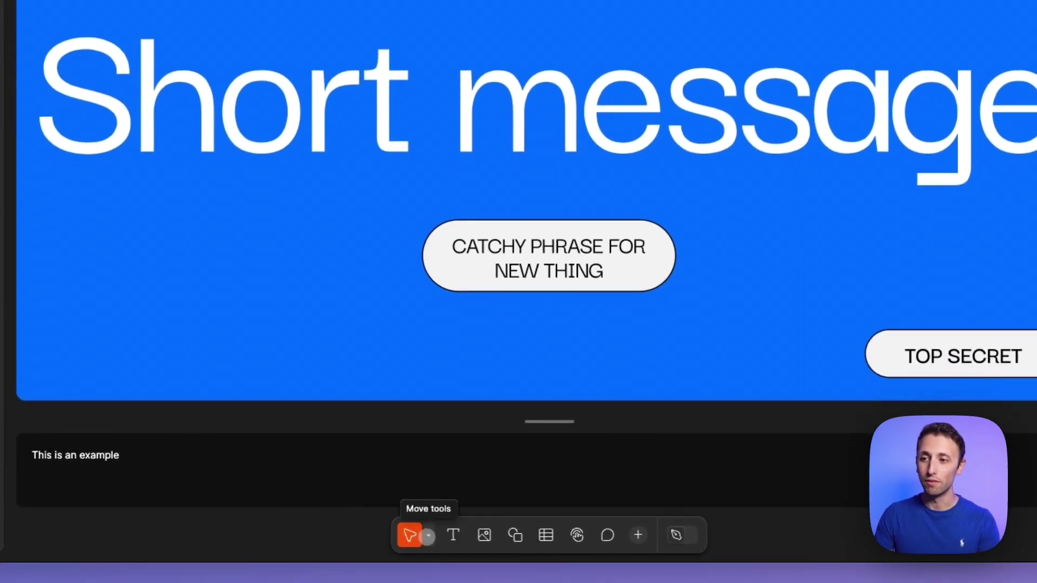
{"action": "left_click", "coordinate": [428, 536]}
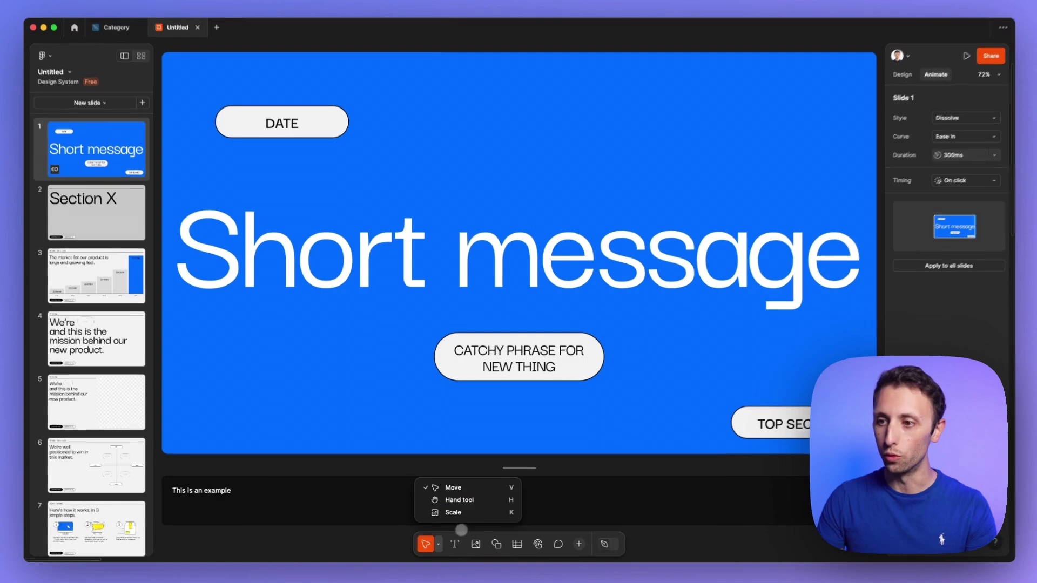
Add a white 'Text' label near the top of slide 1, abandoning an image insert.
{"action": "left_click", "coordinate": [454, 544]}
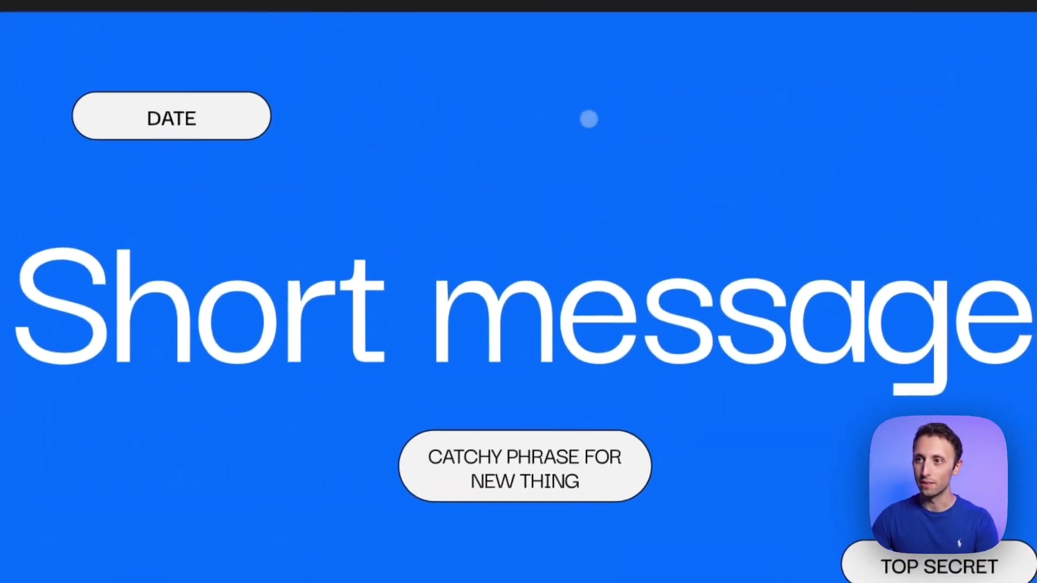
{"action": "type", "text": "Text"}
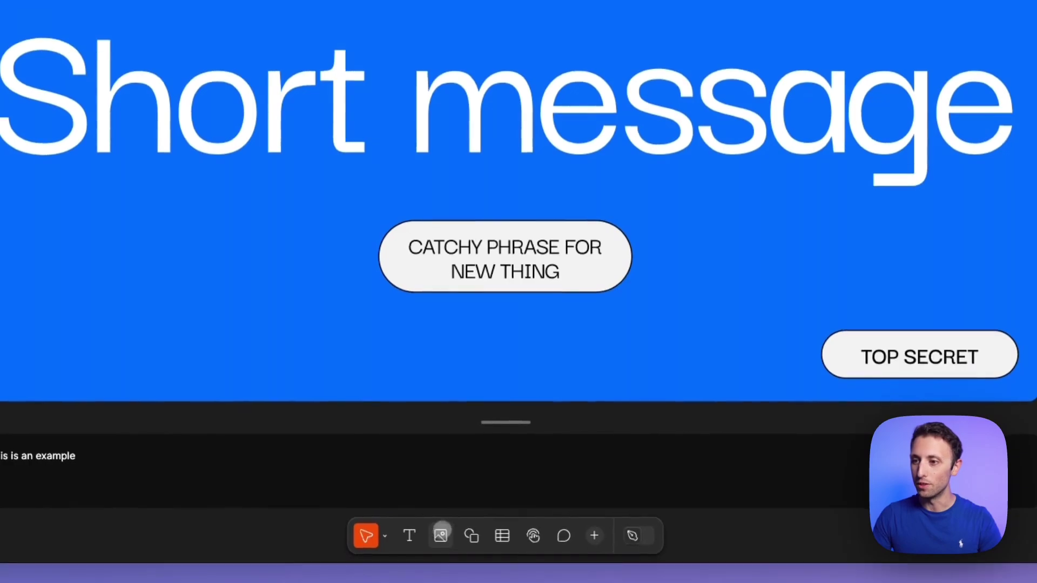
{"action": "left_click", "coordinate": [441, 534]}
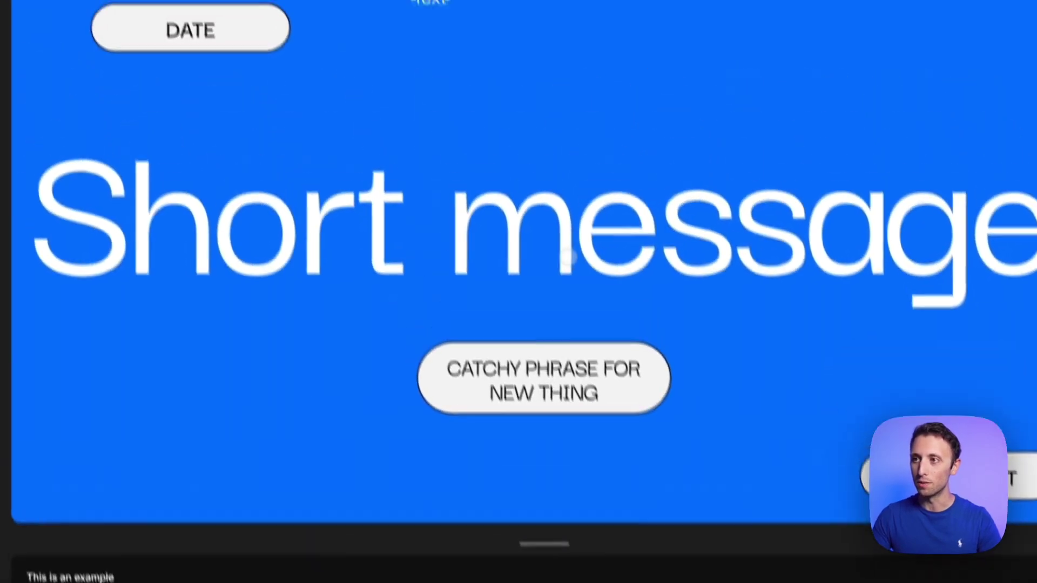
{"action": "scroll", "coordinate": [438, 246], "scroll_direction": "down", "scroll_amount": 5}
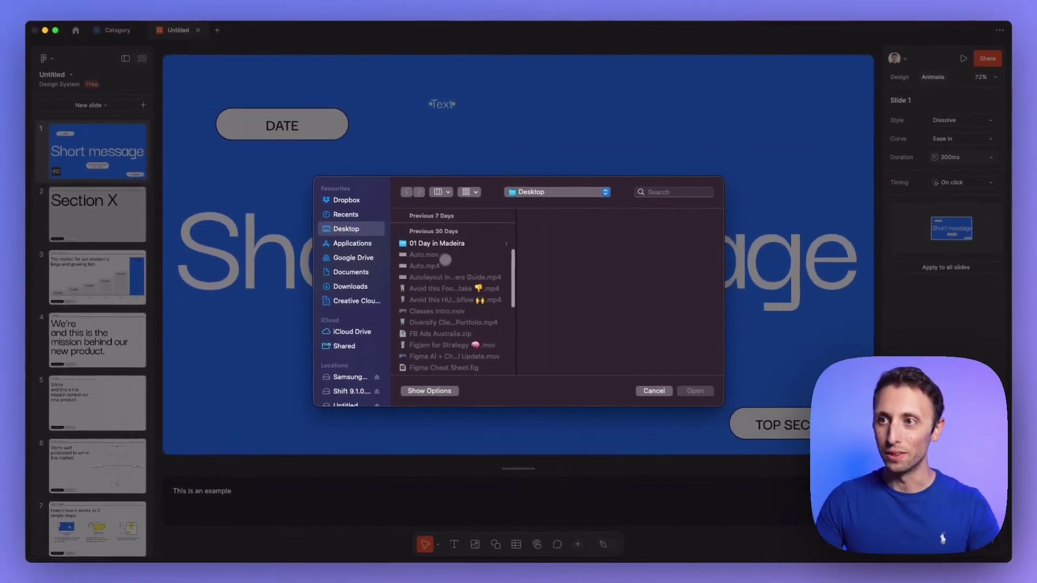
{"action": "scroll", "coordinate": [445, 260], "scroll_direction": "down", "scroll_amount": 4}
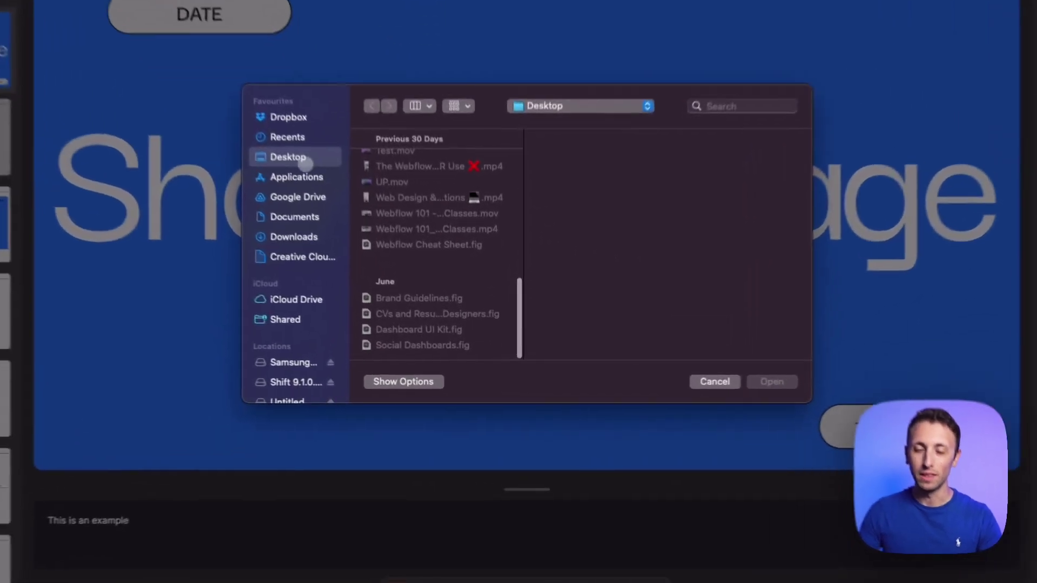
{"action": "left_click", "coordinate": [653, 390]}
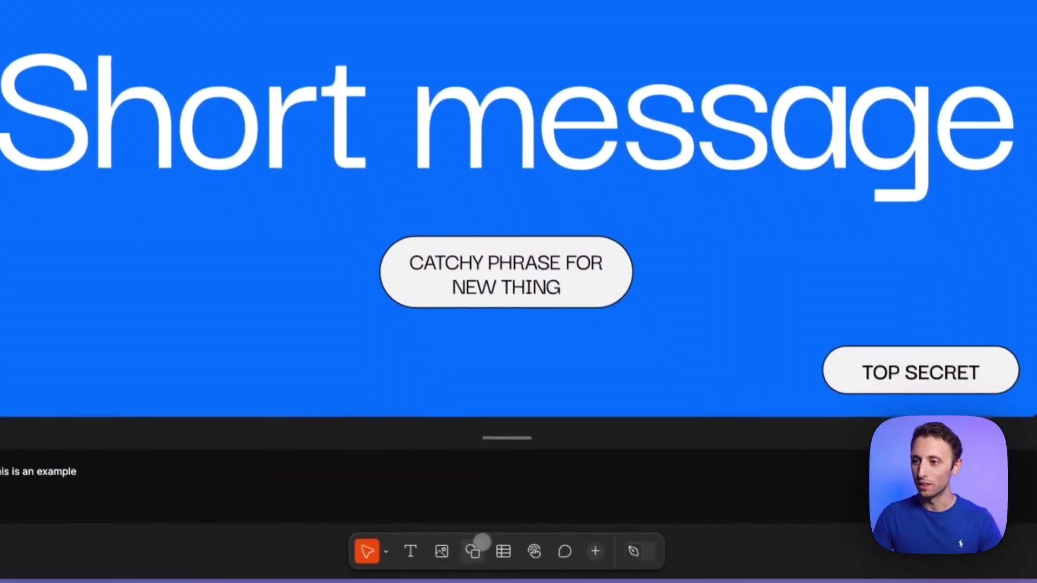
Draw a grey rectangle and position it just above the headline.
{"action": "left_click", "coordinate": [469, 540]}
{"action": "left_click", "coordinate": [455, 432]}
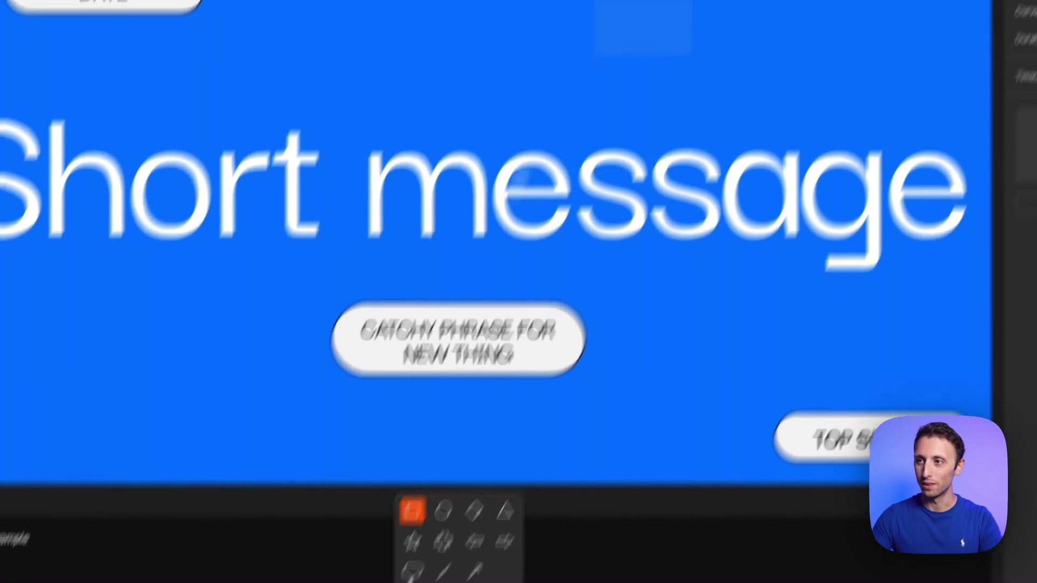
{"action": "left_click_drag", "start_coordinate": [469, 47], "coordinate": [657, 216]}
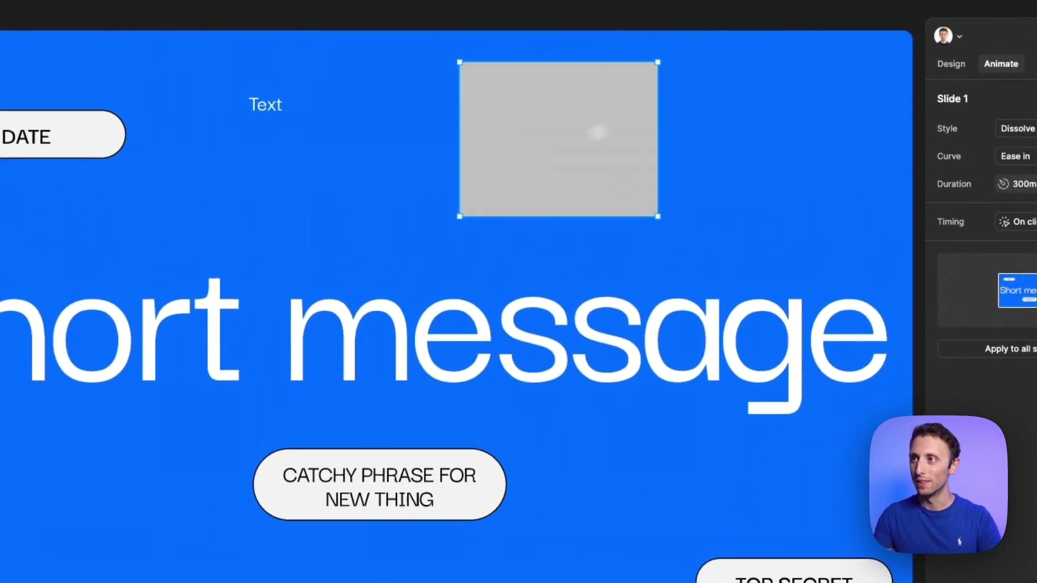
{"action": "left_click_drag", "start_coordinate": [534, 106], "coordinate": [536, 148]}
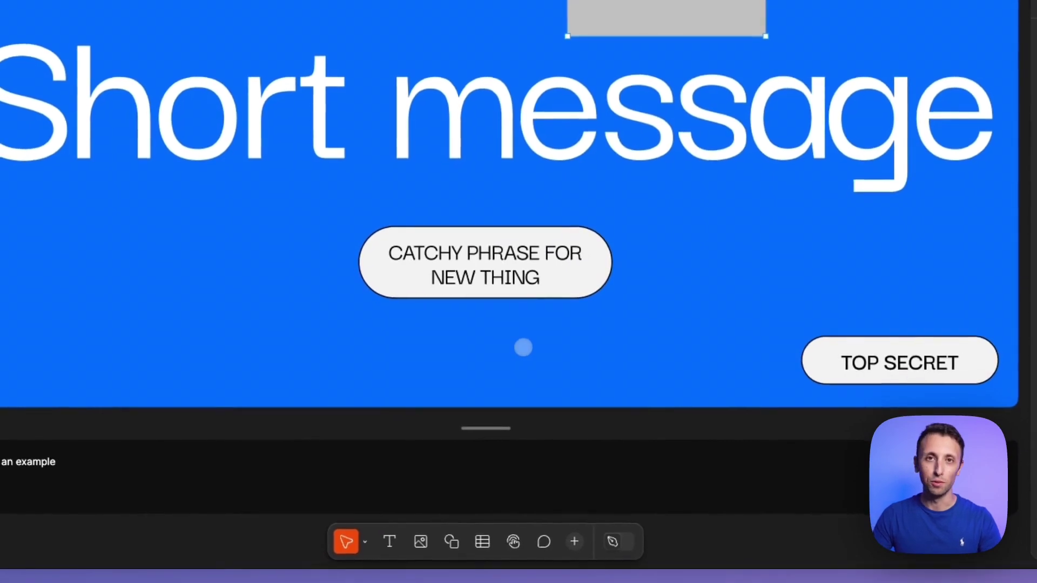
Draw a 5-row, 4-column table on slide 1.
{"action": "left_click", "coordinate": [483, 542]}
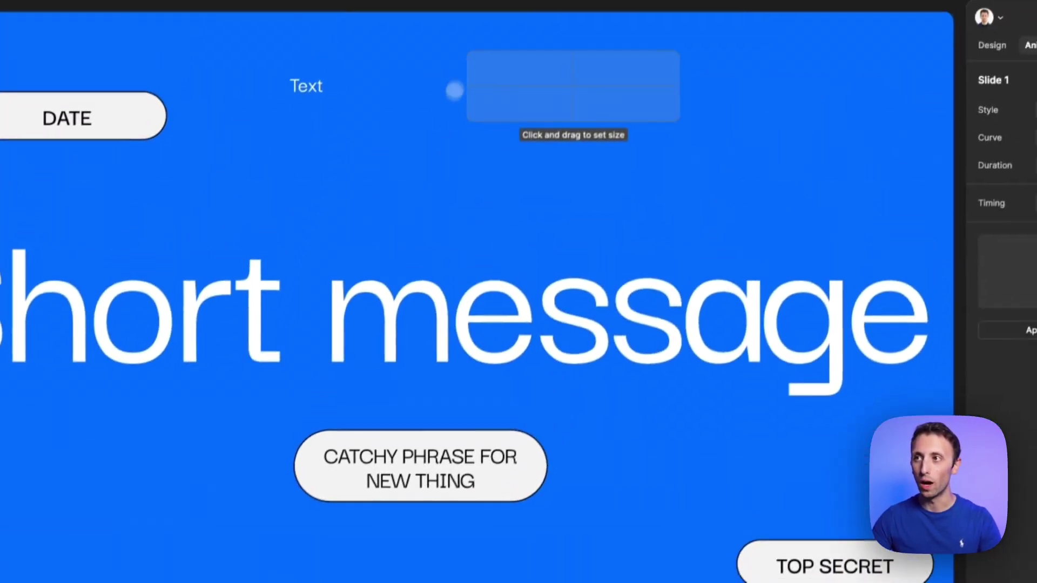
{"action": "left_click_drag", "start_coordinate": [463, 71], "coordinate": [812, 219]}
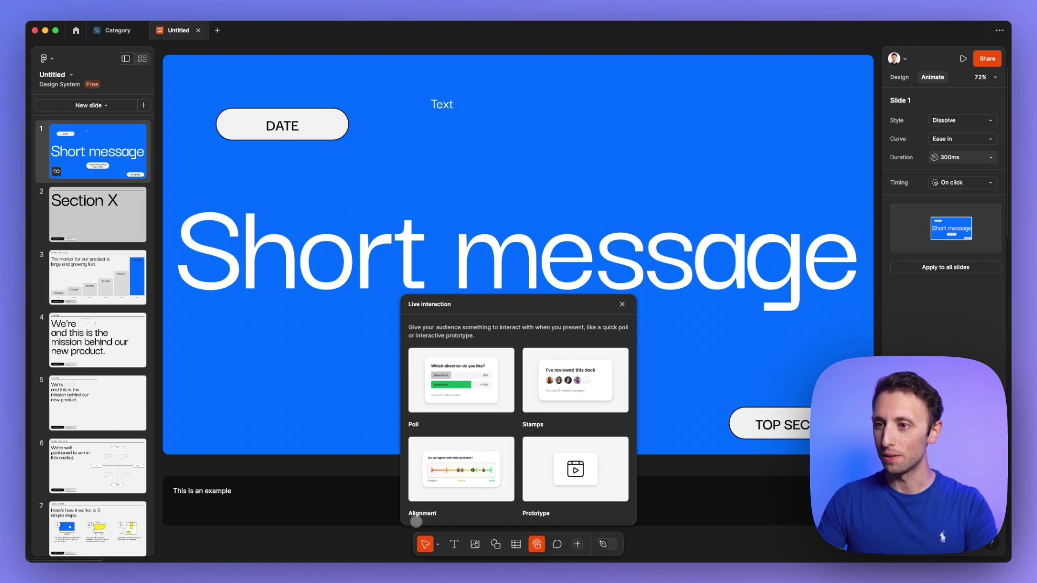
Insert an Alignment scale from Strongly disagree to Strongly agree at the top of slide 1.
{"action": "left_click", "coordinate": [422, 520]}
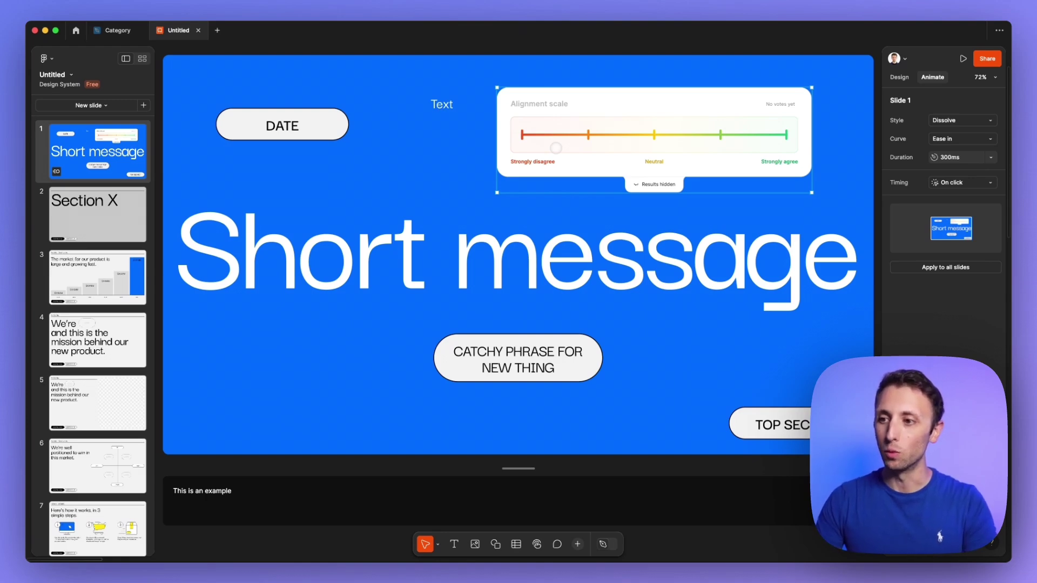
Delete the alignment scale from slide 1, then start and abandon a comment on the DATE pill.
{"action": "key", "text": "Delete"}
{"action": "key", "text": "c"}
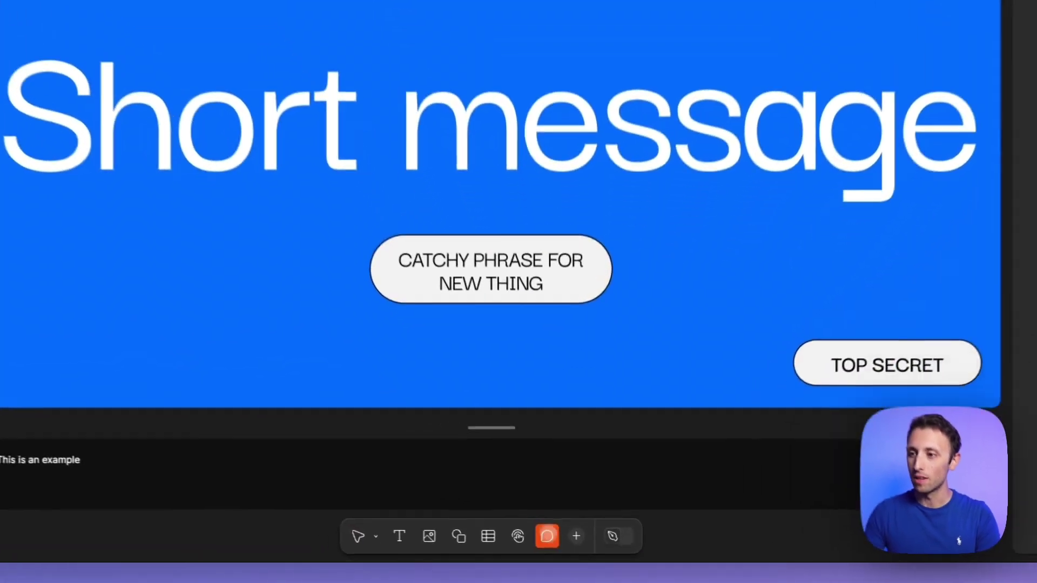
{"action": "left_click", "coordinate": [318, 108]}
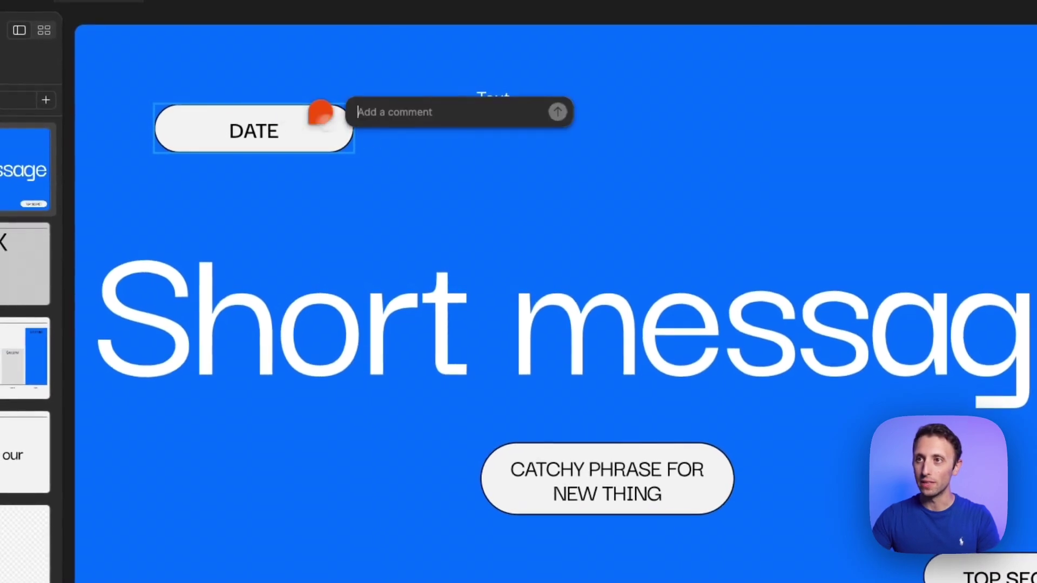
{"action": "type", "text": "@"}
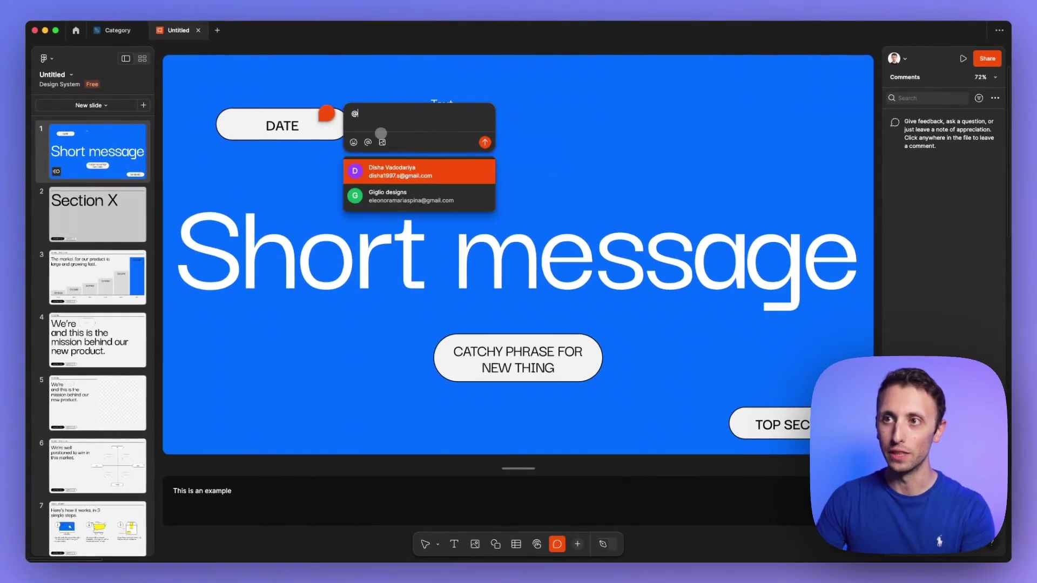
{"action": "key", "text": "Escape"}
{"action": "key", "text": "Escape"}
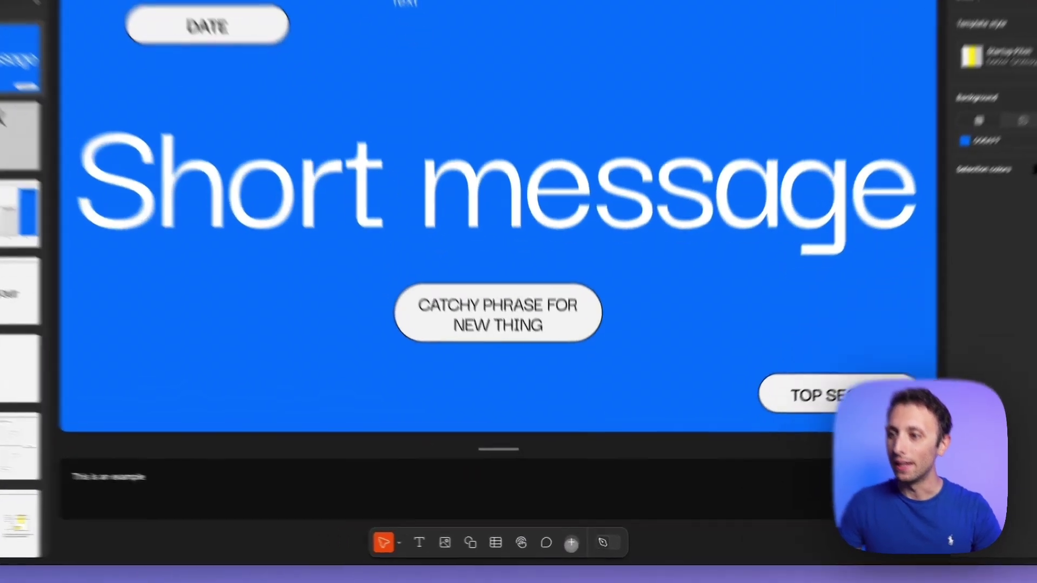
Insert the archive-box icon from Heroicons outline by Tailwind CSS and make it slightly narrower.
{"action": "left_click", "coordinate": [577, 544]}
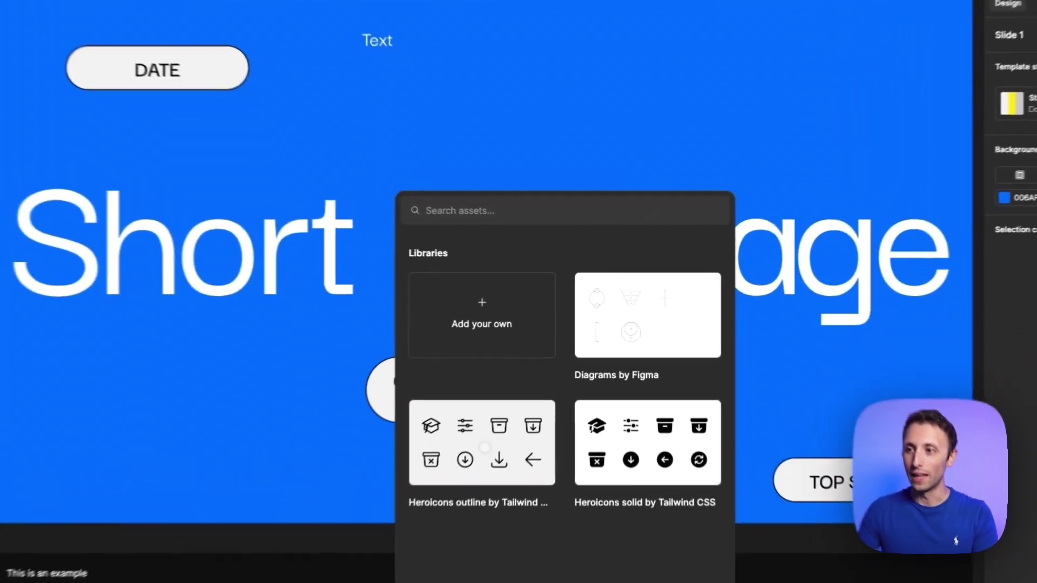
{"action": "left_click", "coordinate": [506, 373]}
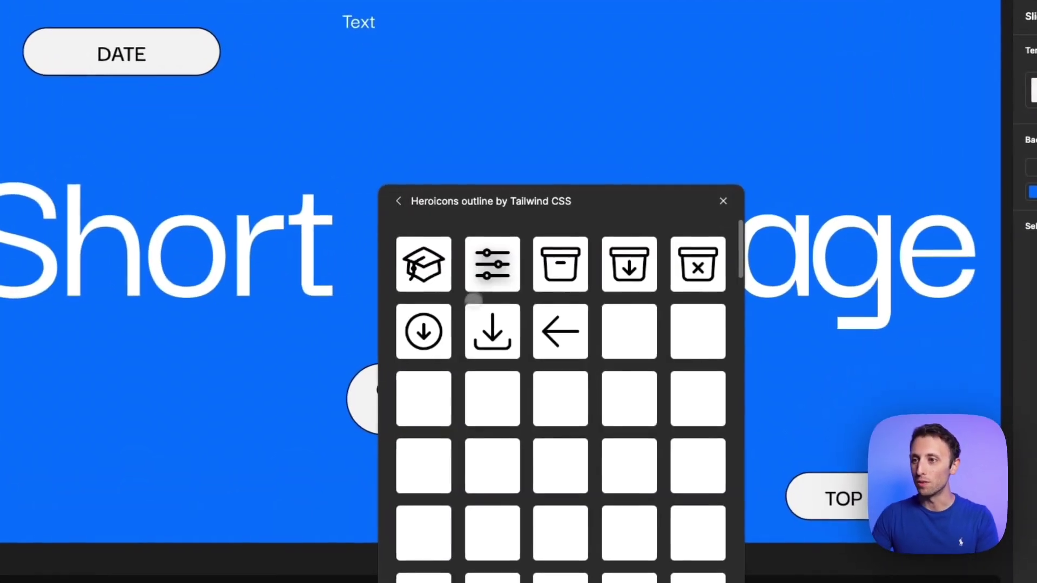
{"action": "left_click", "coordinate": [560, 265]}
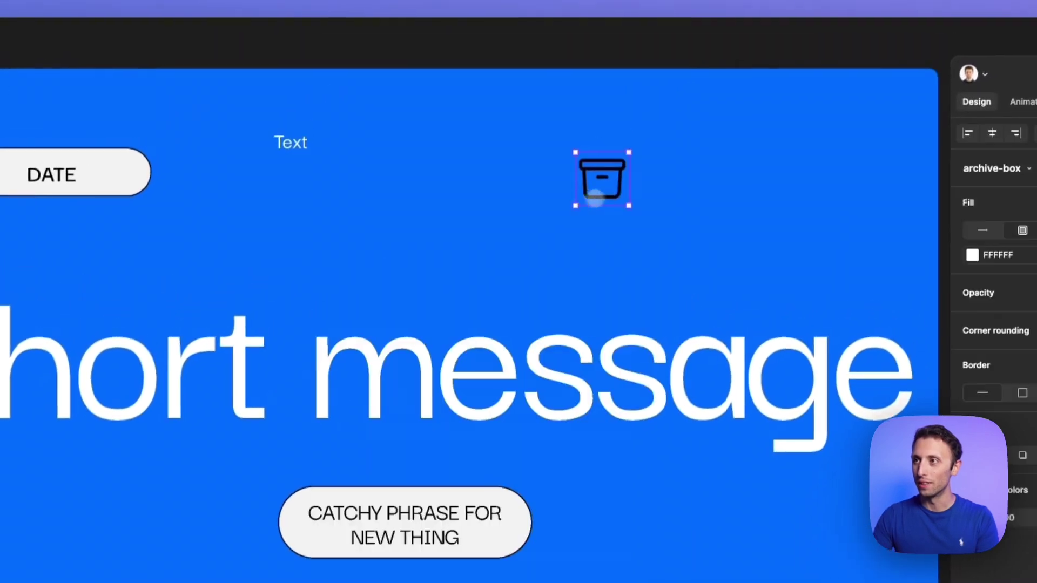
{"action": "left_click_drag", "start_coordinate": [630, 168], "coordinate": [520, 201]}
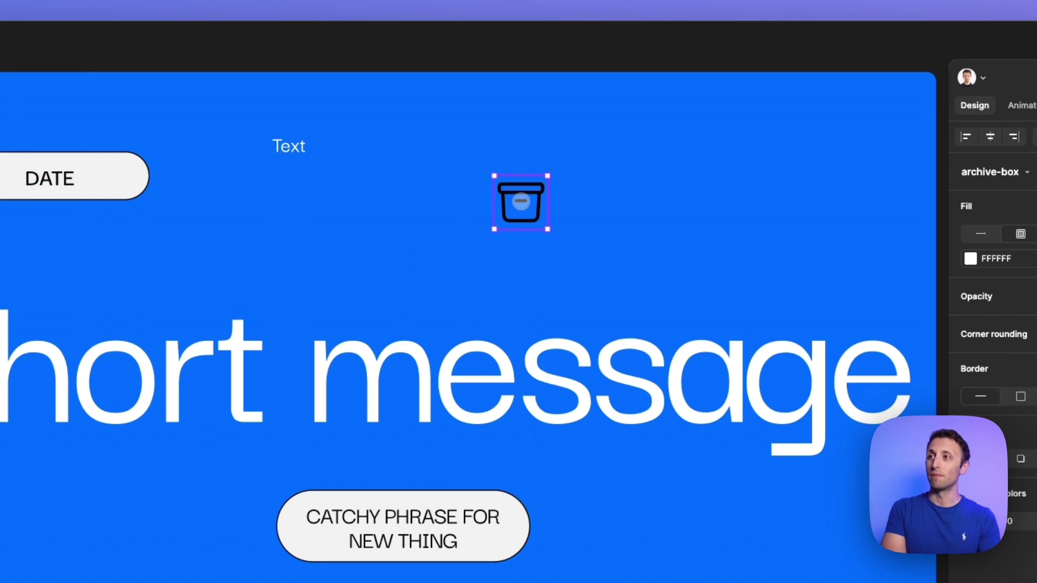